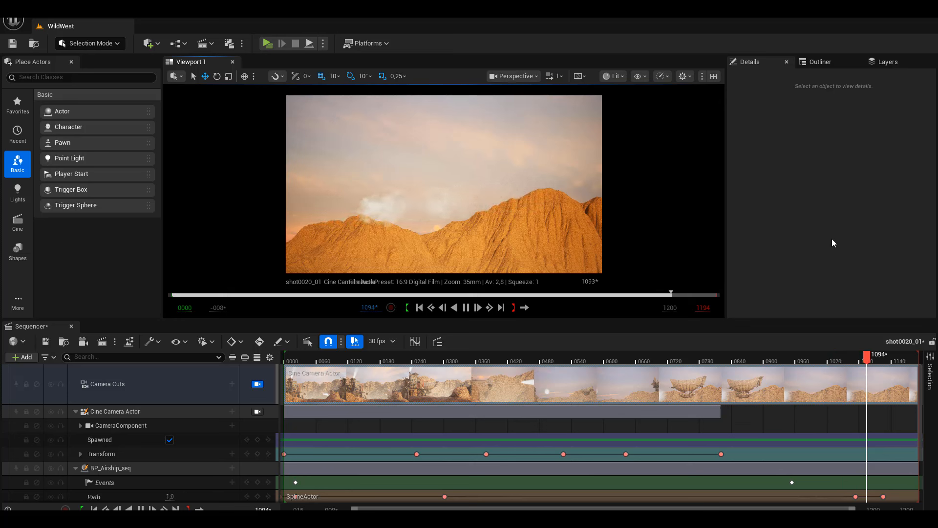
# Step: Play back the shot0020_01 sequence to preview the airship flying along its path
pyautogui.click(466, 307)
pyautogui.click(466, 308)
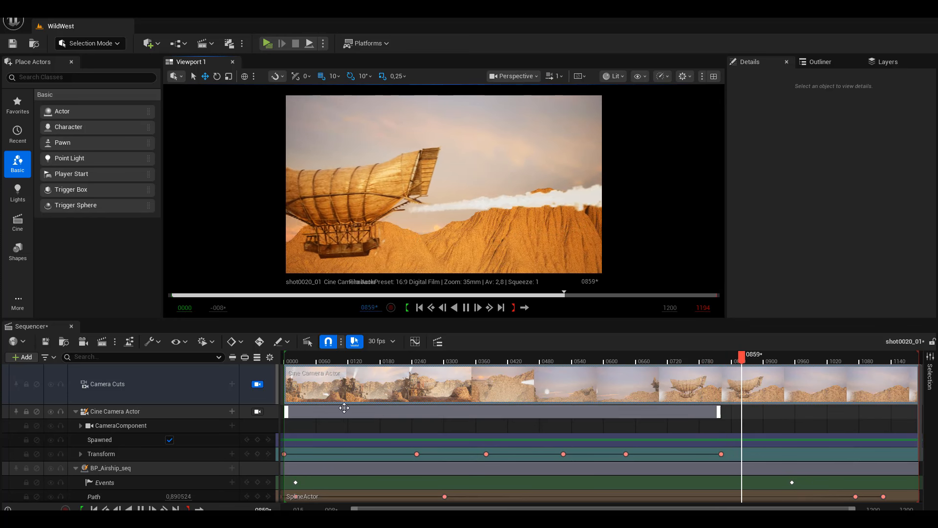
pyautogui.scroll(-1, 183, 467)
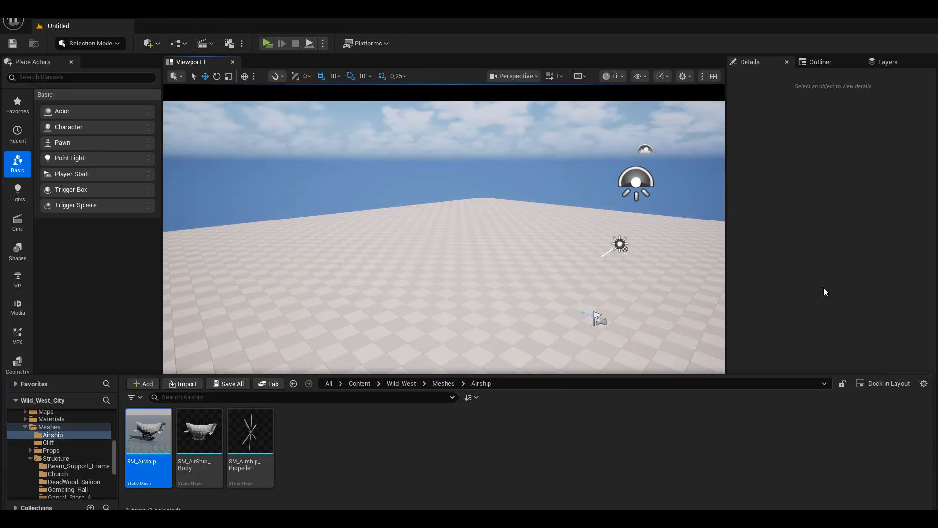
# Step: Switch the level editor to Modeling mode with the empty floor in view
pyautogui.moveTo(421, 267); pyautogui.dragTo(442, 268, button='right')
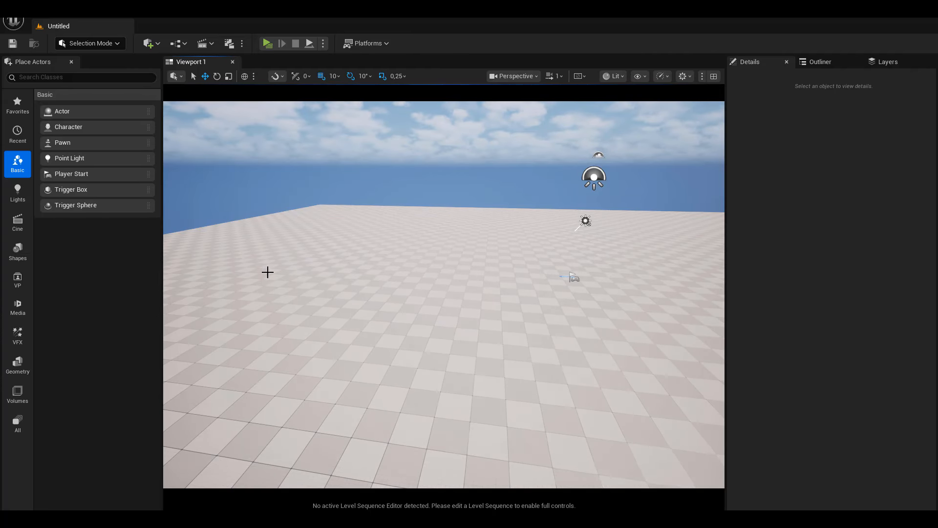
pyautogui.click(93, 43)
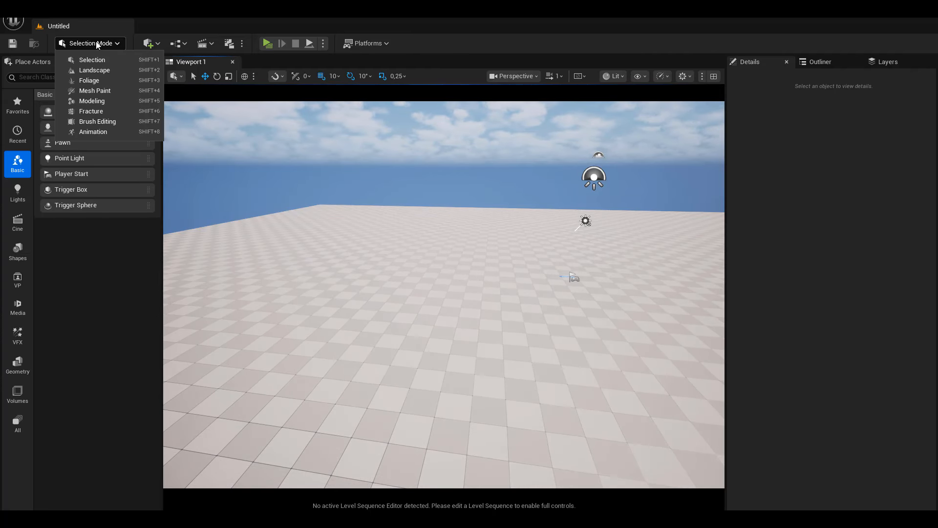
pyautogui.click(104, 101)
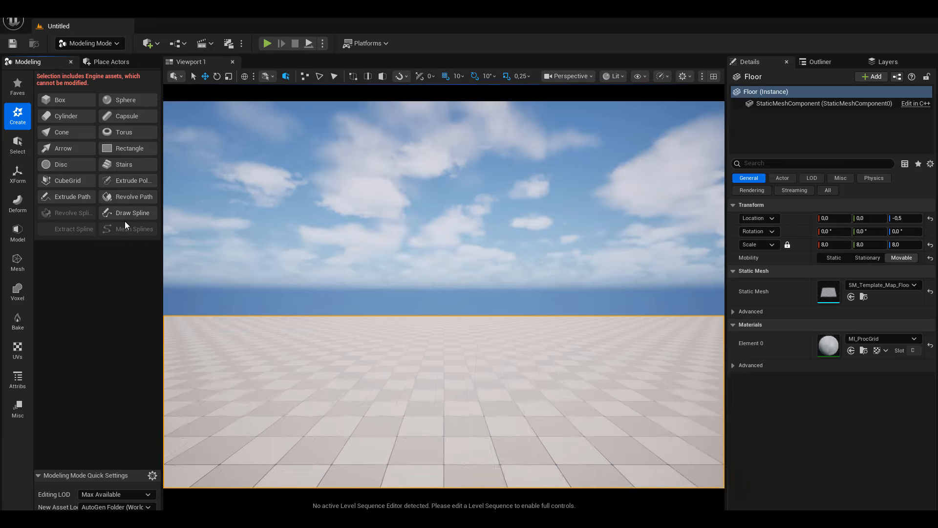
# Step: Draw an open, winding eight-point curve across the floor with the Draw Spline tool and accept it
pyautogui.click(129, 215)
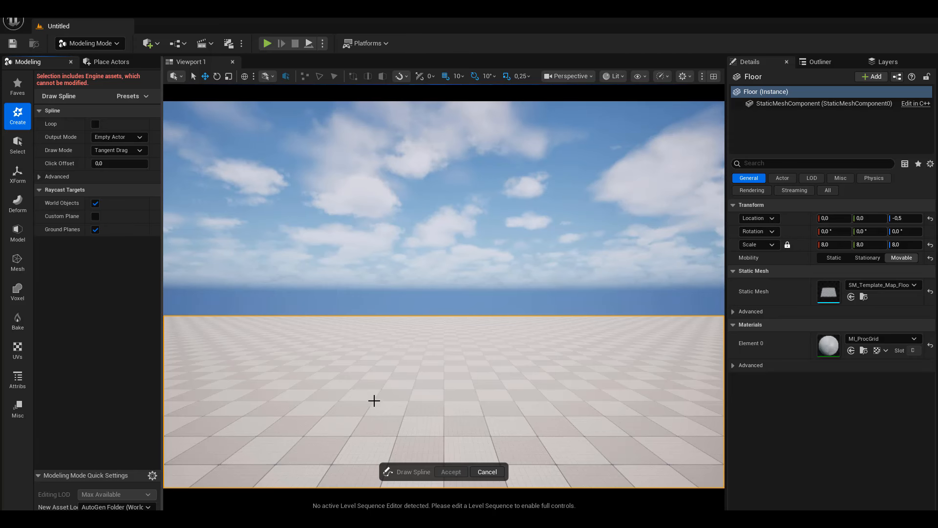
pyautogui.moveTo(382, 368)
pyautogui.mouseDown(button='right')
pyautogui.moveTo(384, 384)
pyautogui.moveTo(436, 427)
pyautogui.mouseUp(button='right')
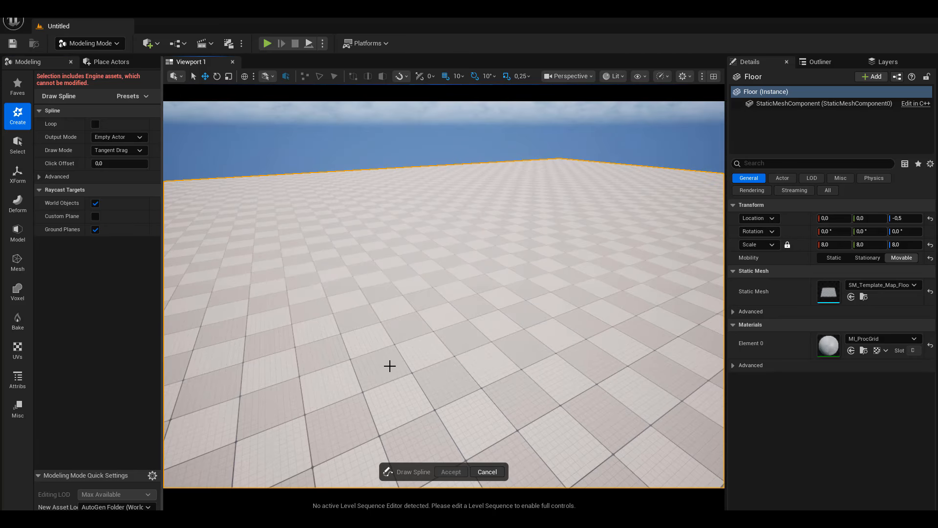
pyautogui.moveTo(390, 366); pyautogui.dragTo(406, 359, button='right')
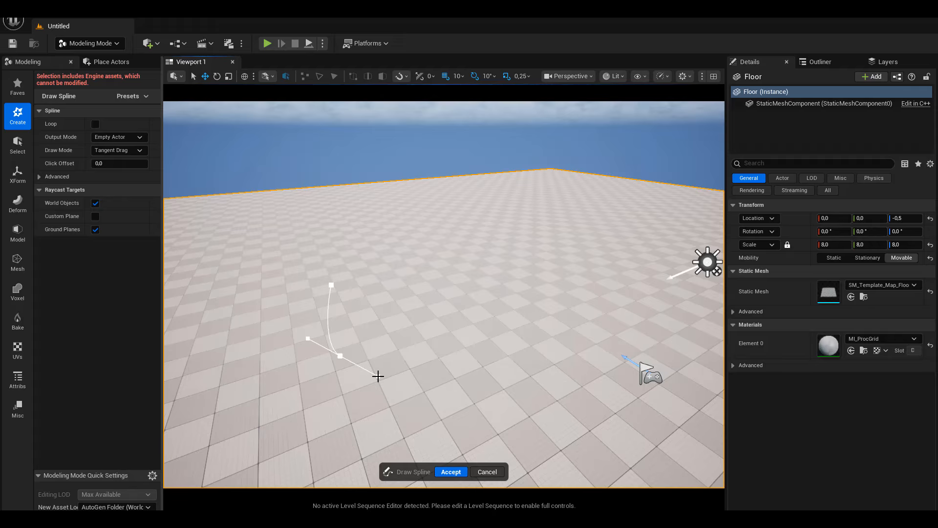
pyautogui.moveTo(469, 360); pyautogui.dragTo(490, 366)
pyautogui.moveTo(531, 262); pyautogui.dragTo(564, 271)
pyautogui.moveTo(648, 212)
pyautogui.mouseDown()
pyautogui.moveTo(616, 208)
pyautogui.moveTo(635, 222)
pyautogui.moveTo(629, 214)
pyautogui.mouseUp()
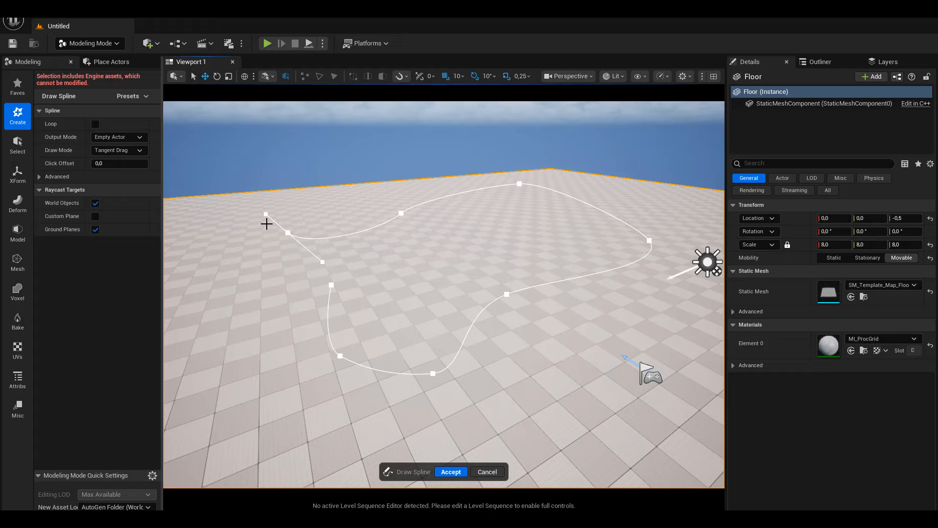
pyautogui.moveTo(264, 232); pyautogui.dragTo(250, 216)
pyautogui.press('Return')
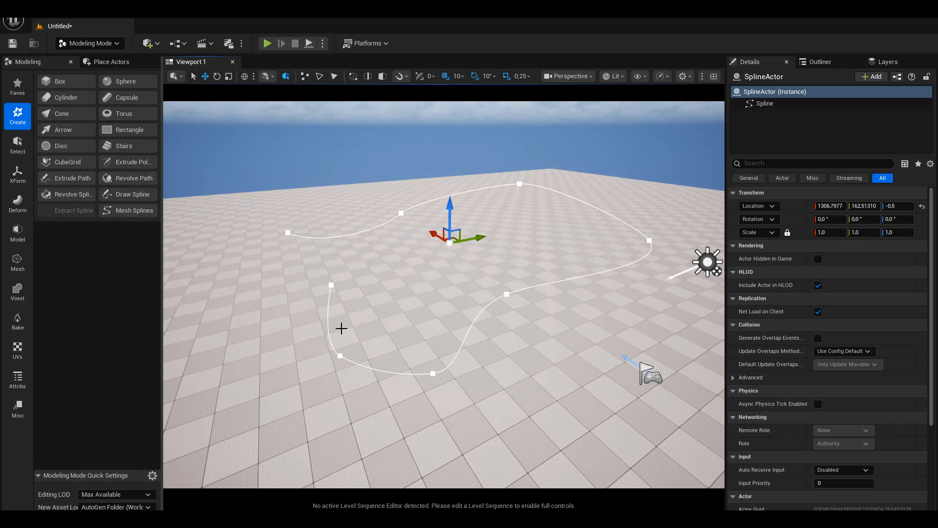
# Step: Select the new actor's Spline component and inspect the settings of individual points along the curve
pyautogui.click(765, 105)
pyautogui.click(764, 94)
pyautogui.click(764, 106)
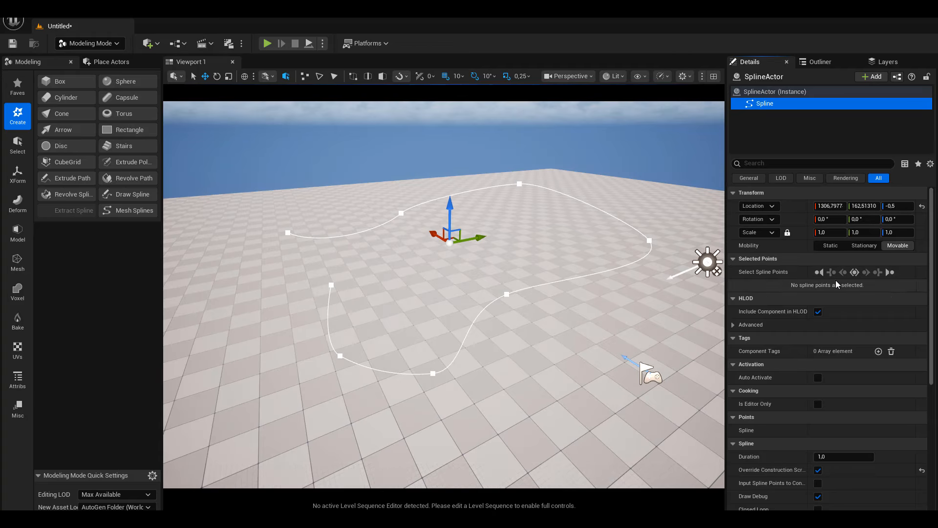
pyautogui.click(508, 294)
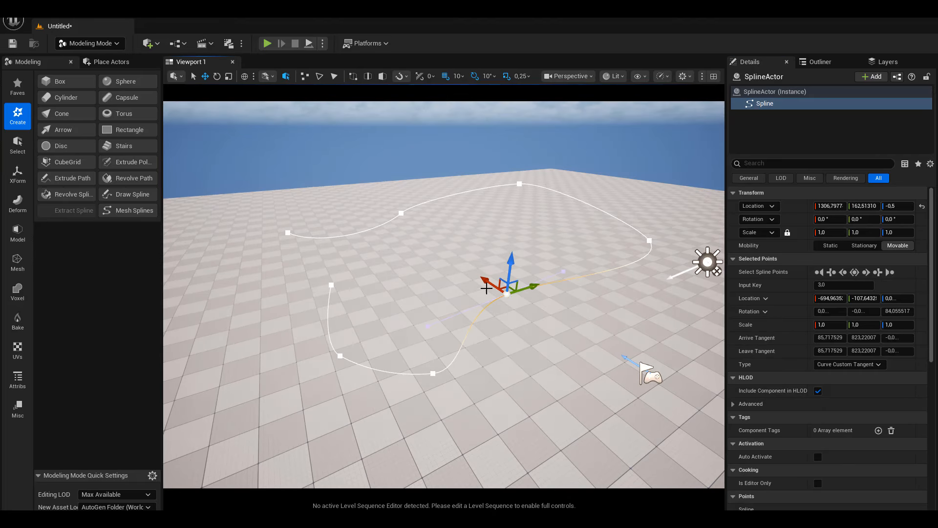
pyautogui.moveTo(488, 282); pyautogui.dragTo(485, 282)
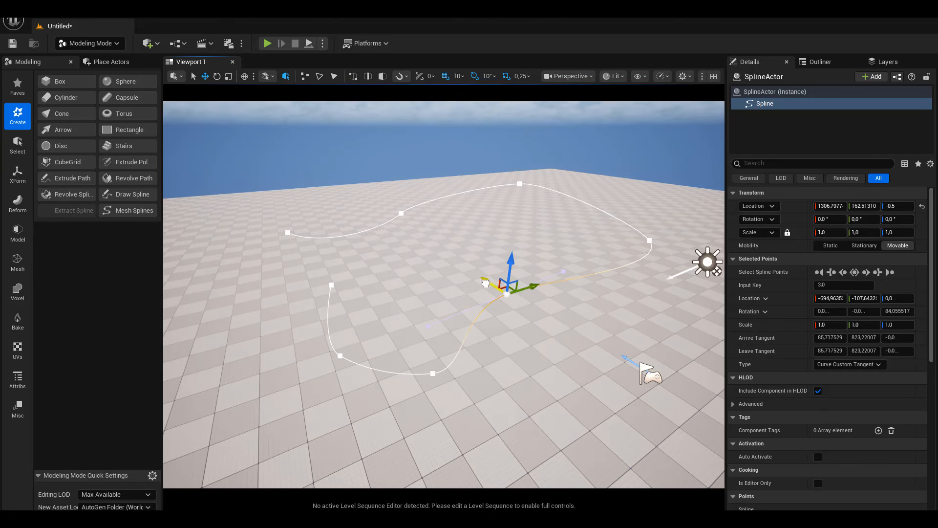
pyautogui.click(434, 374)
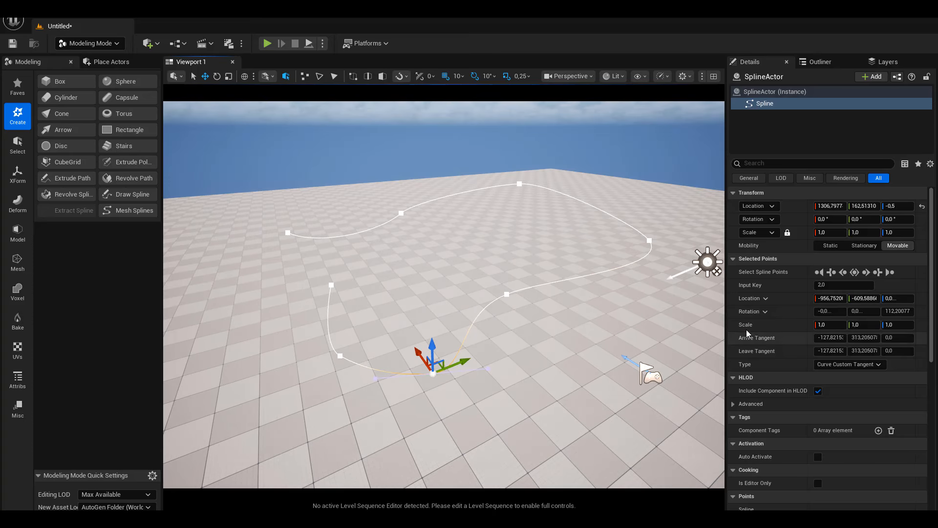
# Step: Raise the whole SplineActor vertically so that the path floats well above the floor
pyautogui.keyDown('alt'); pyautogui.moveTo(540, 316); pyautogui.dragTo(578, 285); pyautogui.keyUp('alt')
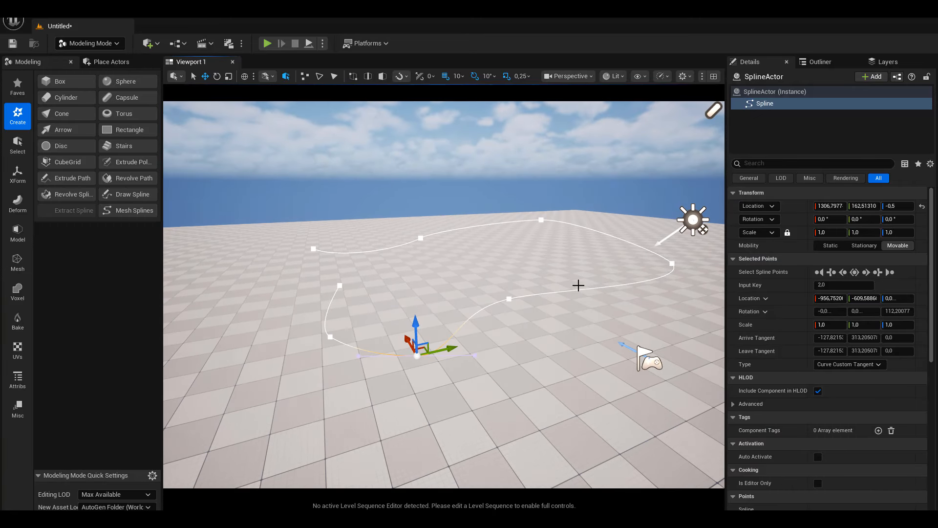
pyautogui.click(820, 62)
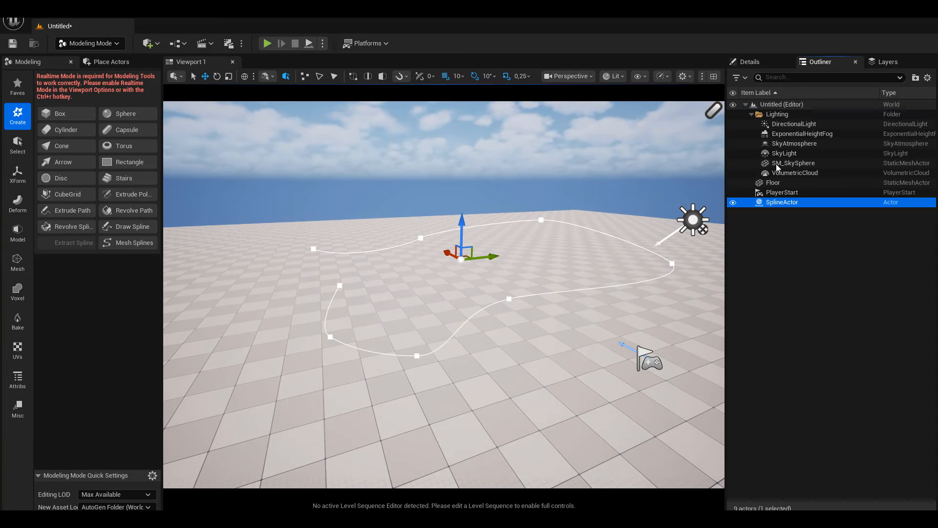
pyautogui.moveTo(461, 224); pyautogui.dragTo(453, 107)
pyautogui.keyDown('alt'); pyautogui.moveTo(462, 241); pyautogui.dragTo(462, 256); pyautogui.keyUp('alt')
pyautogui.moveTo(453, 240)
pyautogui.mouseDown(button='right')
pyautogui.moveTo(462, 261)
pyautogui.moveTo(451, 227)
pyautogui.mouseUp(button='right')
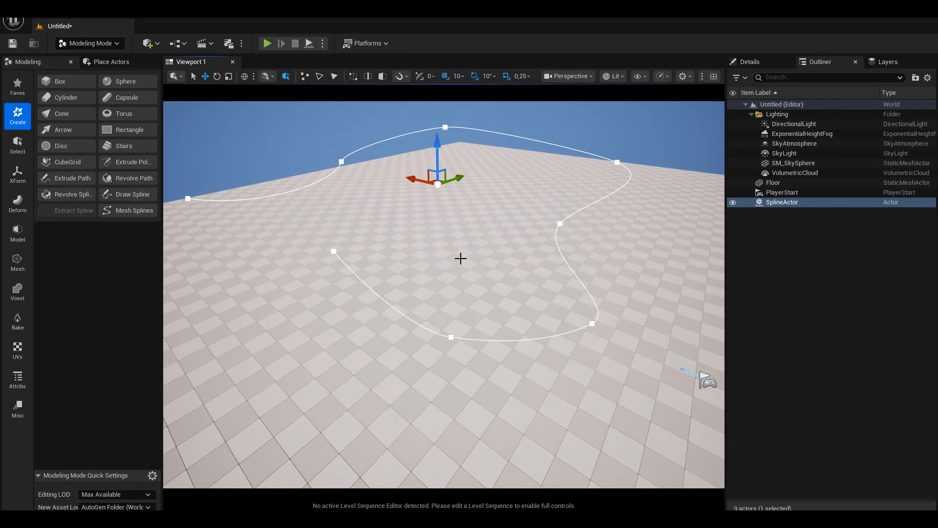
pyautogui.scroll(-6, 461, 261)
pyautogui.keyDown('alt'); pyautogui.moveTo(457, 283); pyautogui.dragTo(409, 285); pyautogui.keyUp('alt')
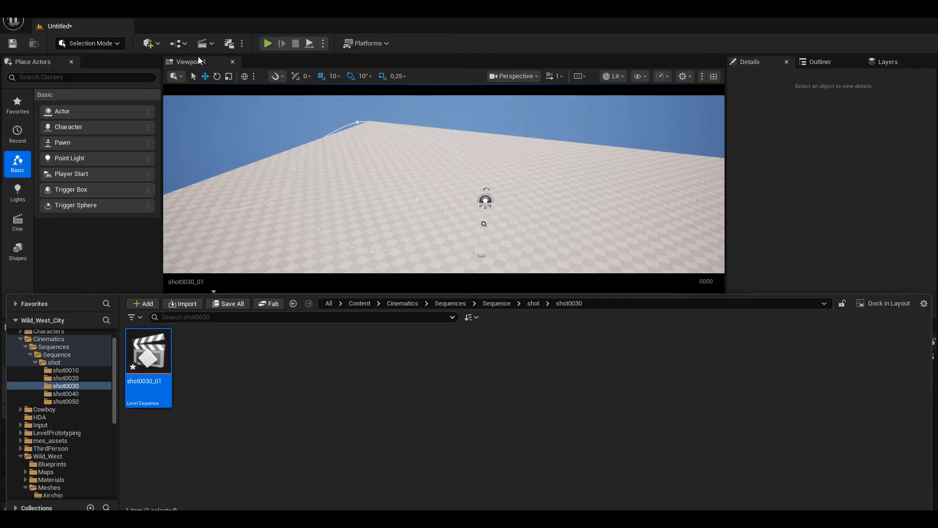
# Step: Browse the Sequence folder and its shot subfolder to examine the project's existing level sequences
pyautogui.click(211, 45)
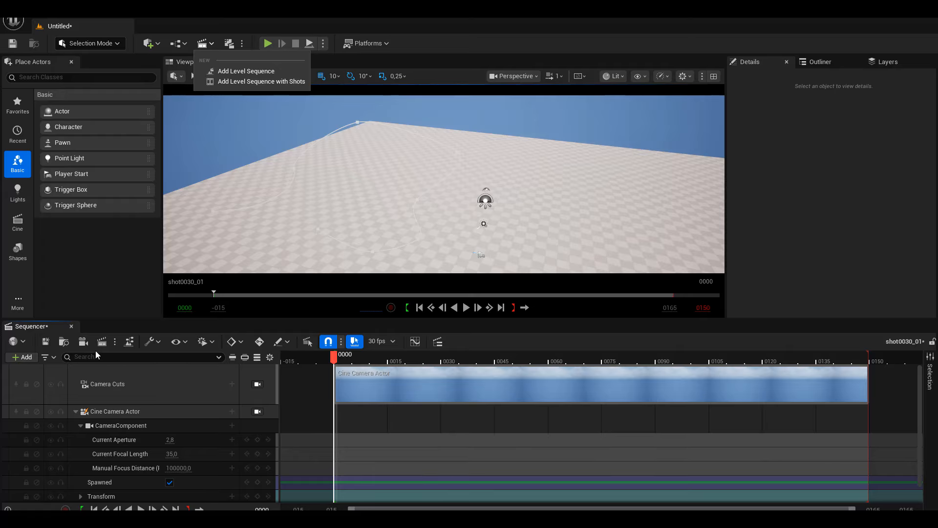
pyautogui.click(28, 518)
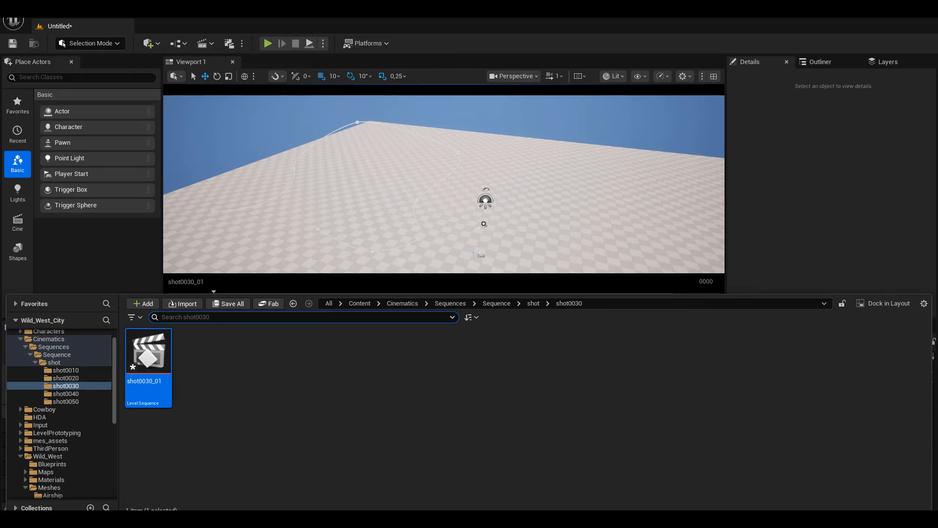
pyautogui.click(55, 355)
pyautogui.click(54, 363)
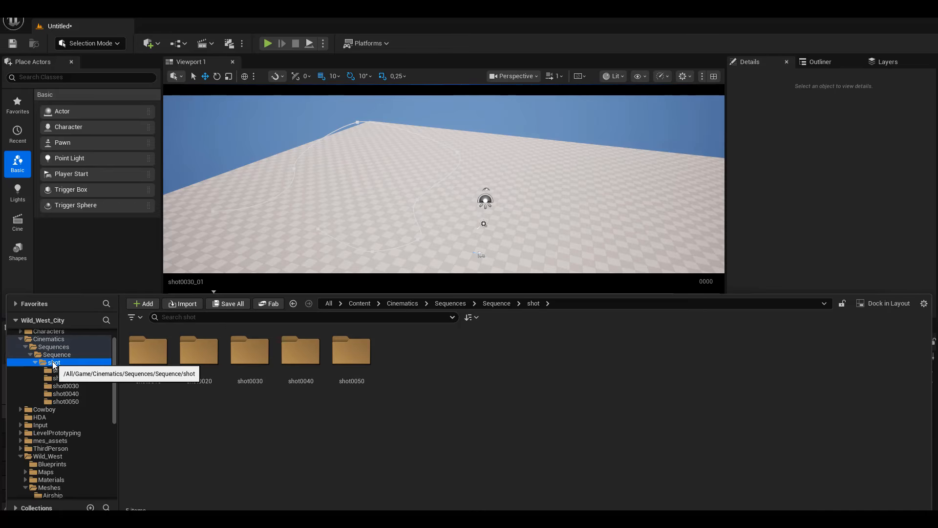
pyautogui.click(61, 357)
pyautogui.moveTo(200, 360)
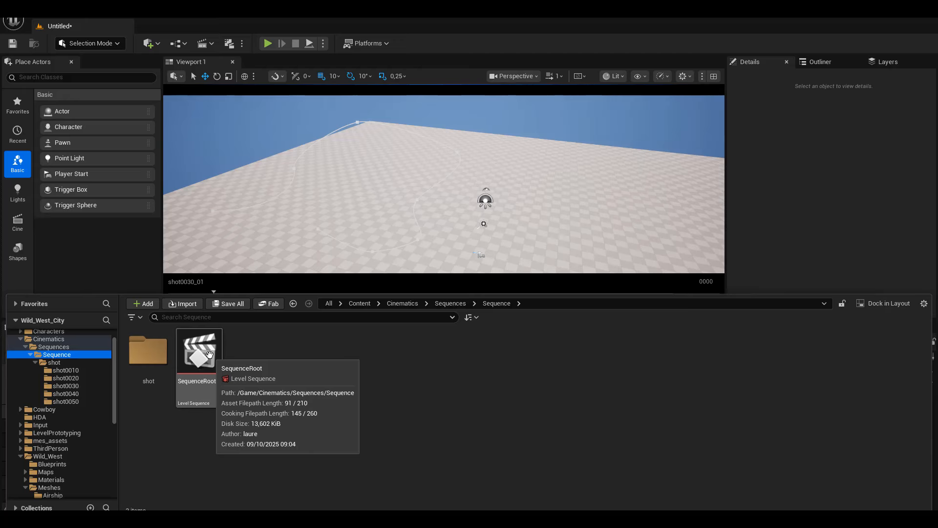
# Step: Open the shot0030_01 level sequence from the shot0030 folder
pyautogui.click(67, 386)
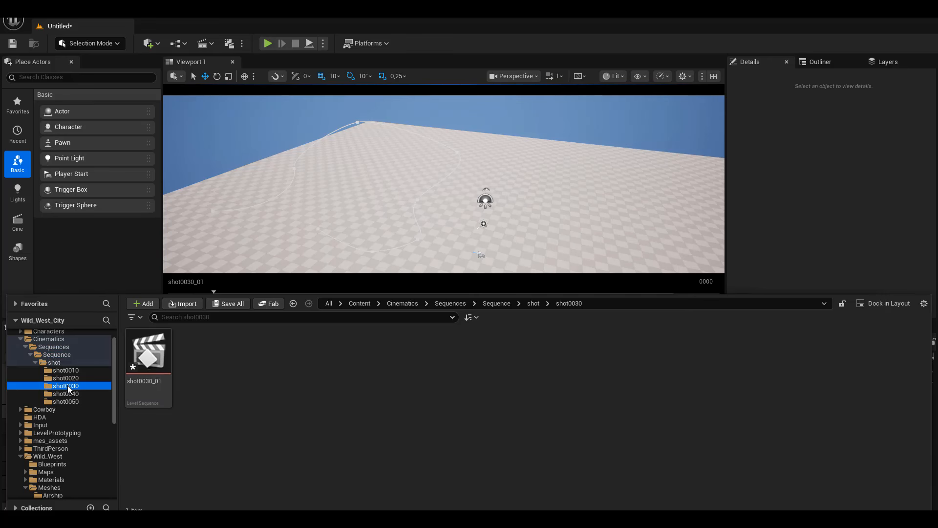
pyautogui.moveTo(140, 355)
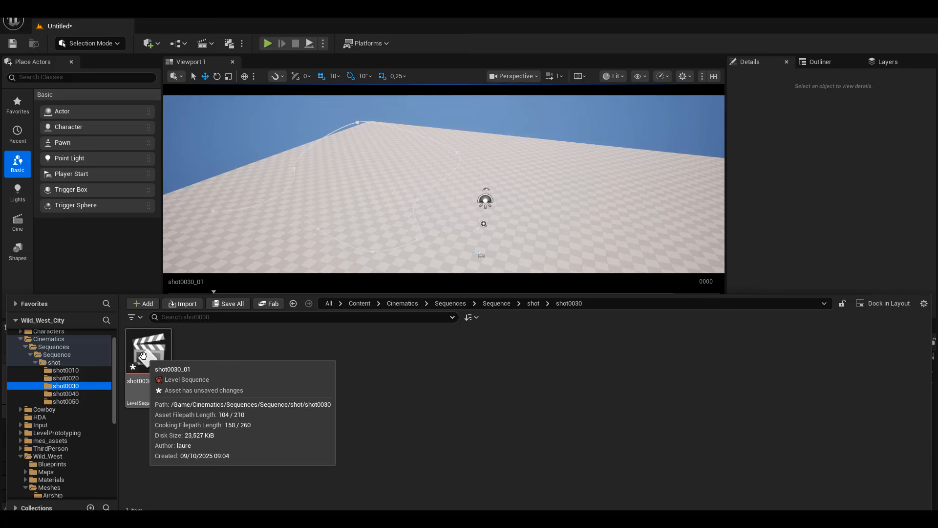
pyautogui.click(143, 355)
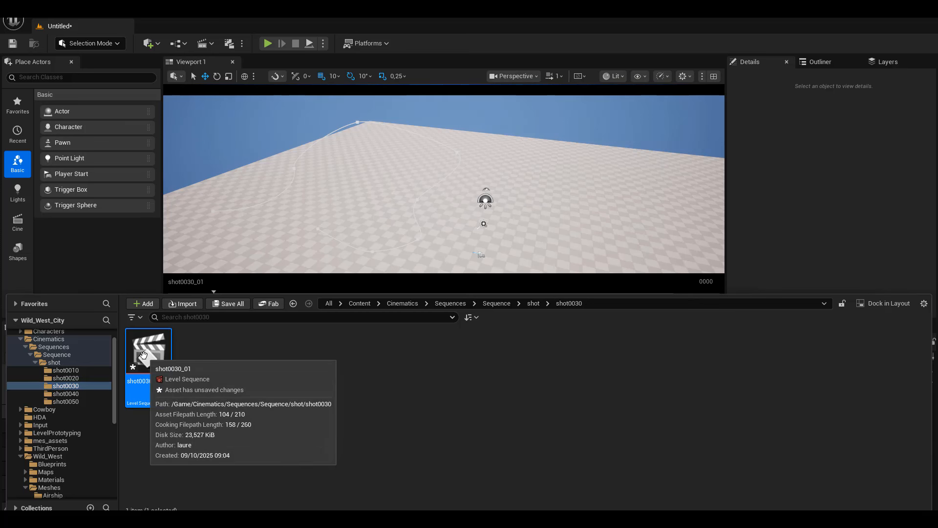
pyautogui.doubleClick(126, 343)
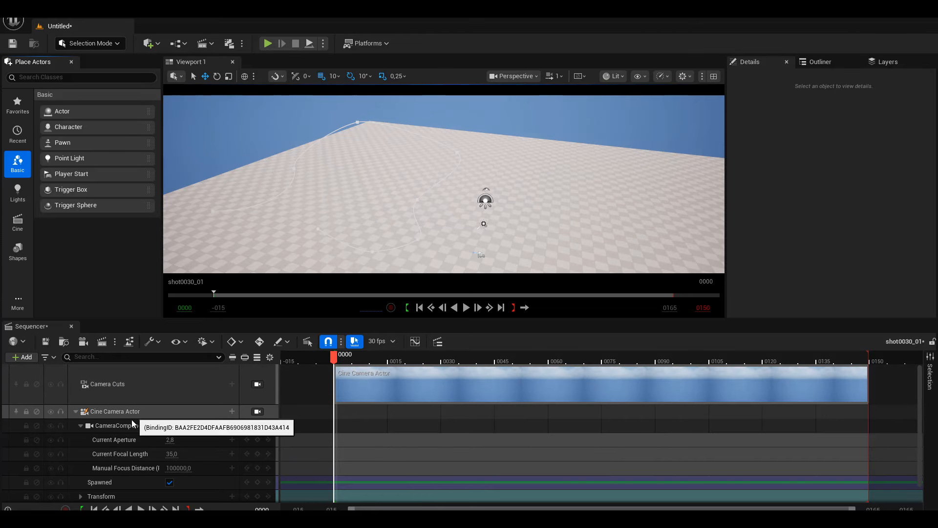
# Step: Select the Cine Camera Actor track, look through its camera, and unlock the viewport from it again
pyautogui.click(177, 410)
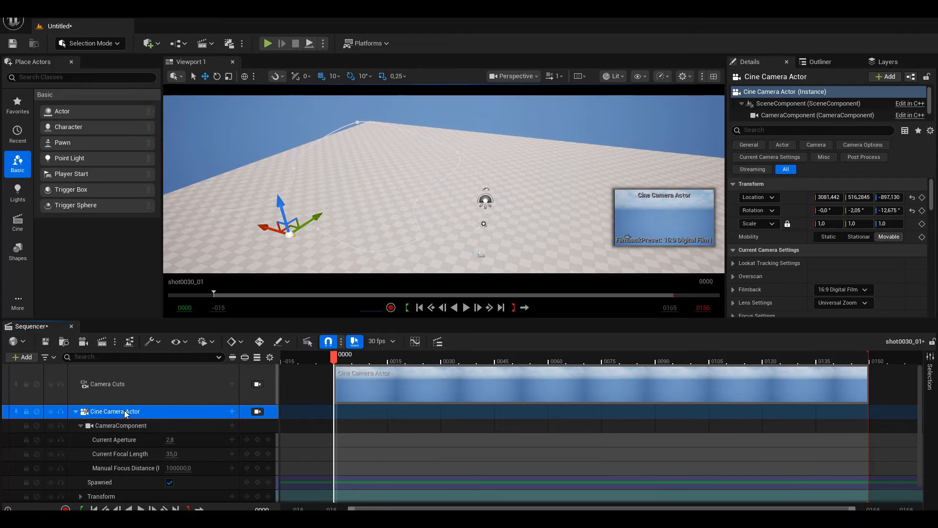
pyautogui.click(258, 412)
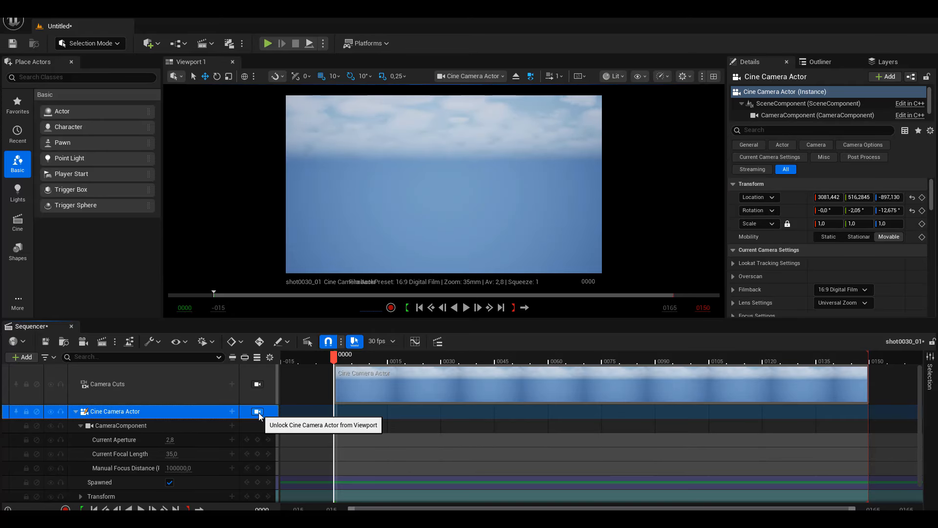
pyautogui.click(258, 412)
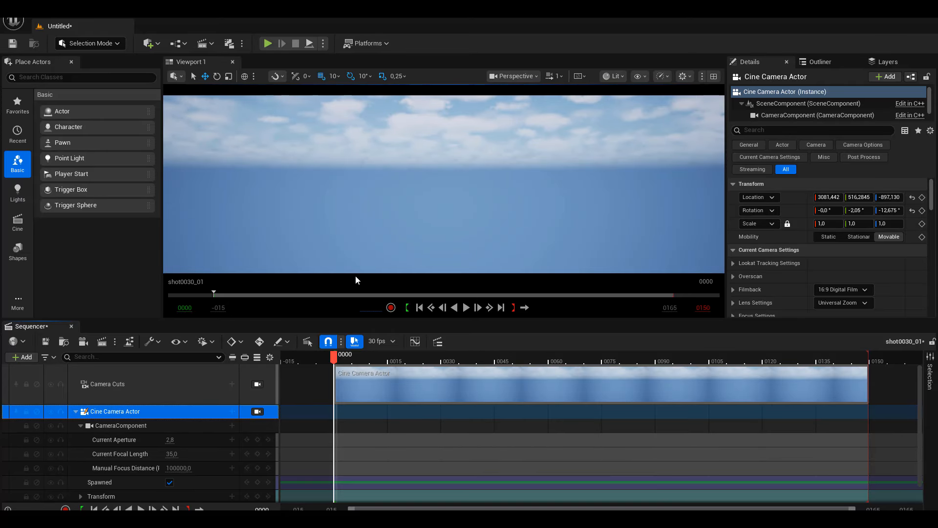
# Step: Change the viewport type to Default Viewport and bring the floor and spline into view
pyautogui.click(512, 77)
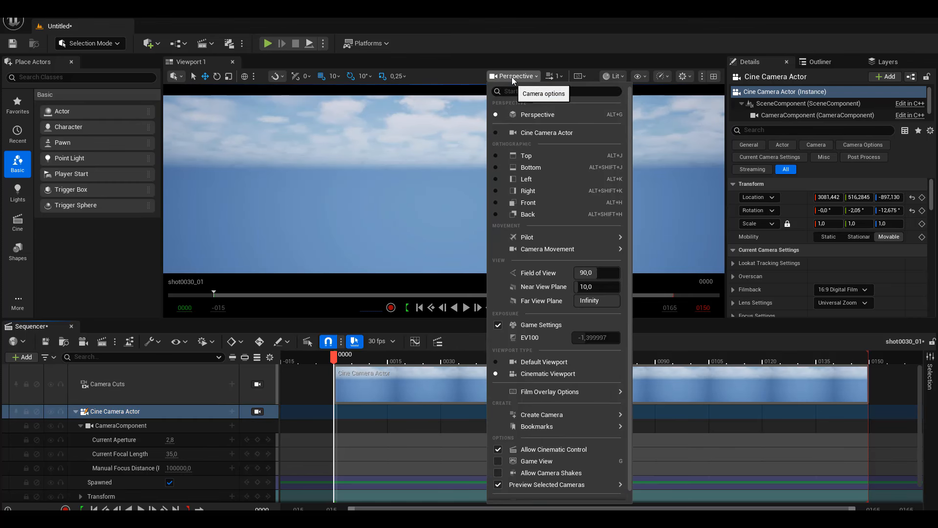
pyautogui.click(526, 362)
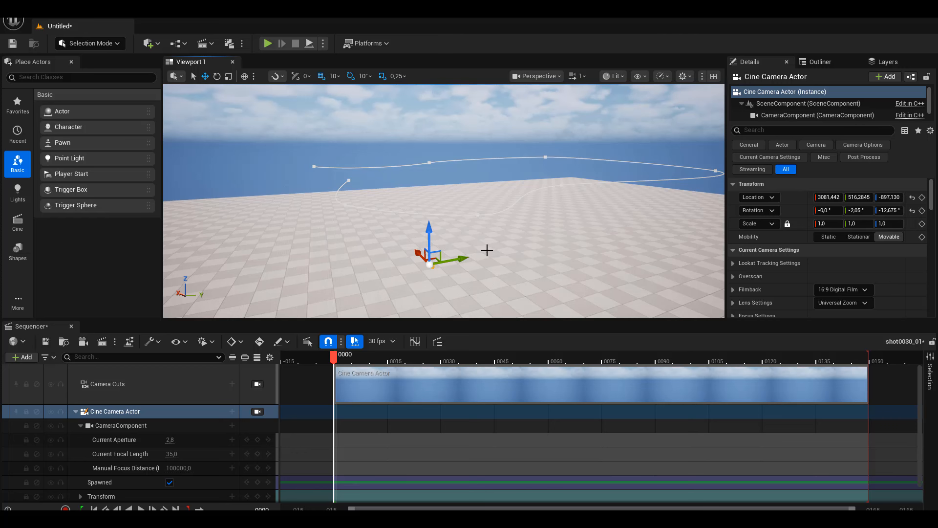
pyautogui.moveTo(486, 250); pyautogui.dragTo(471, 262, button='right')
pyautogui.press('s')
pyautogui.press('w')
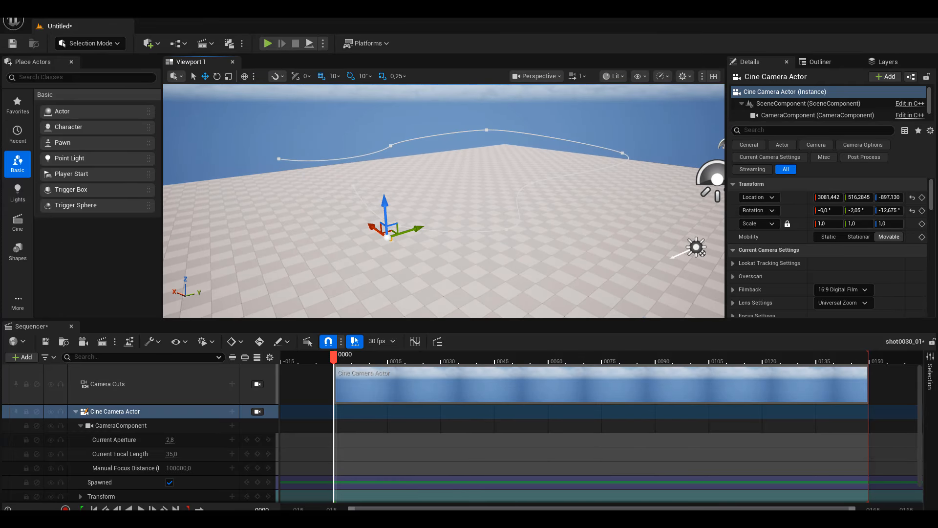
# Step: Open the BP_Airship blueprint from the Wild_West Blueprints folder
pyautogui.moveTo(937, 191); pyautogui.dragTo(514, 203)
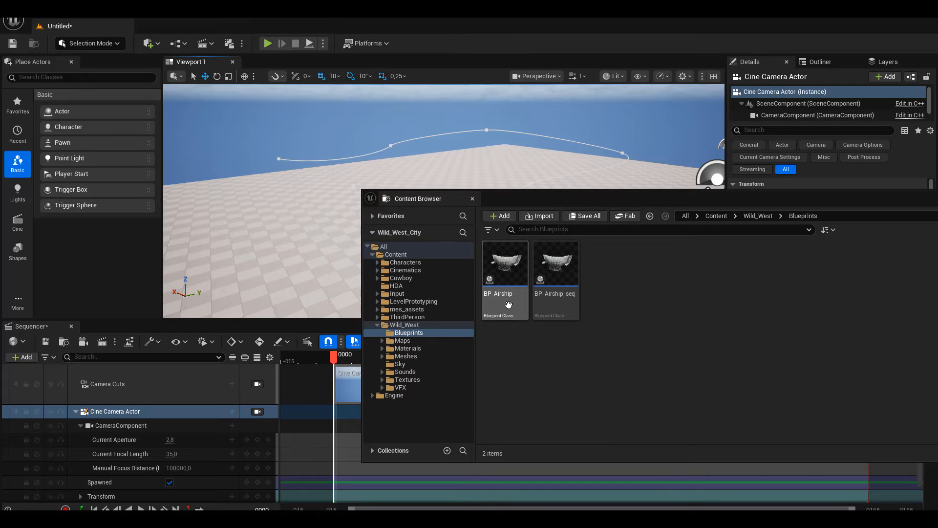
pyautogui.moveTo(501, 271)
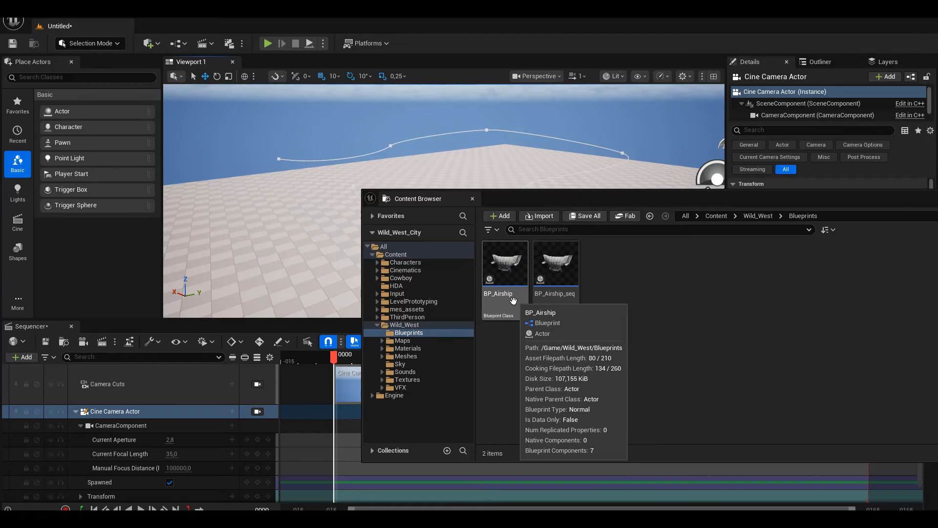
pyautogui.click(504, 264)
pyautogui.doubleClick(505, 264)
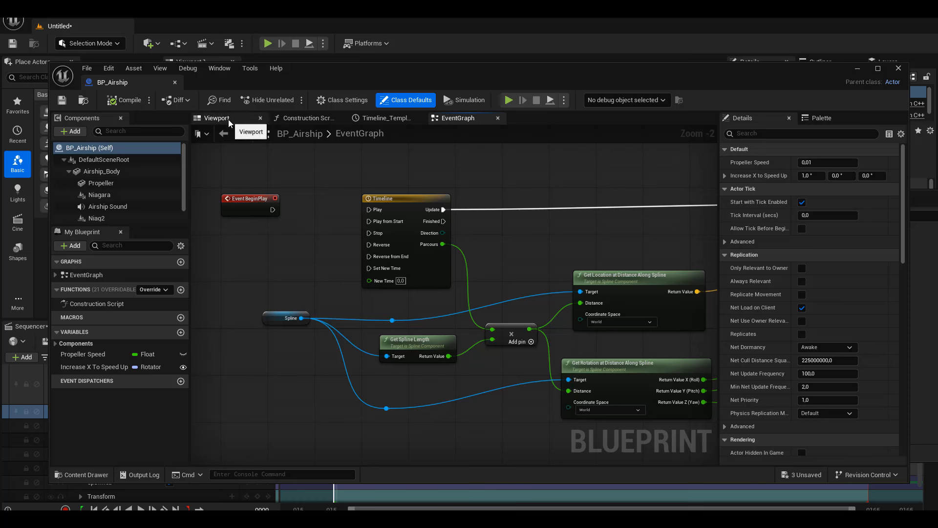
# Step: Inspect the airship's body, smoke and sound components in the blueprint's 3D preview and close the blueprint
pyautogui.click(215, 119)
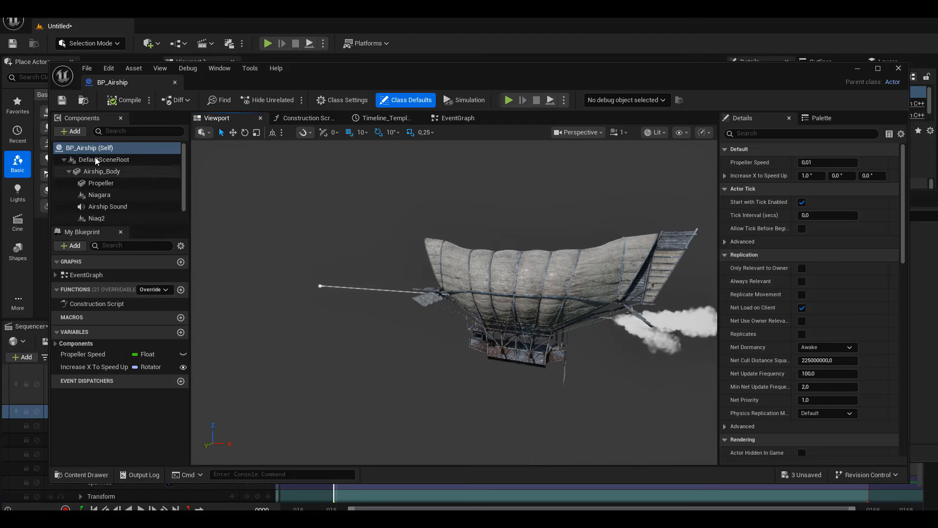
pyautogui.click(96, 175)
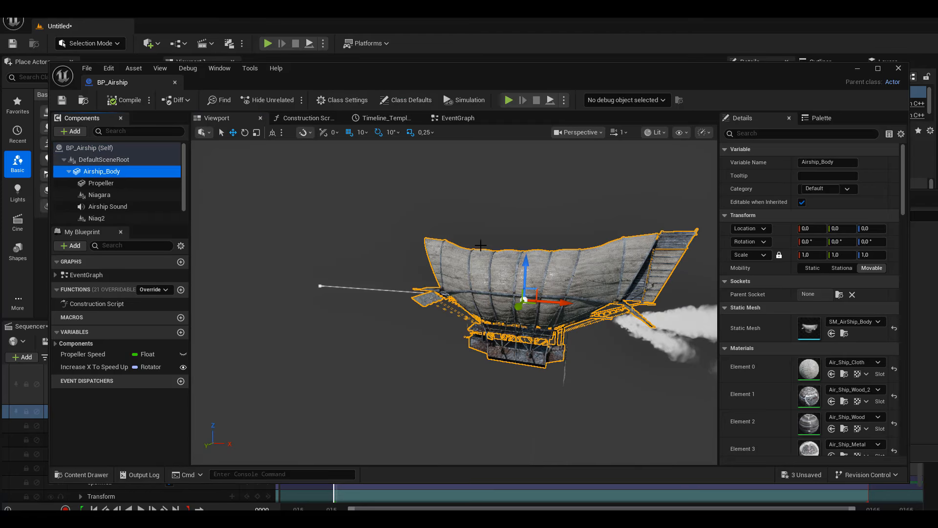
pyautogui.click(104, 196)
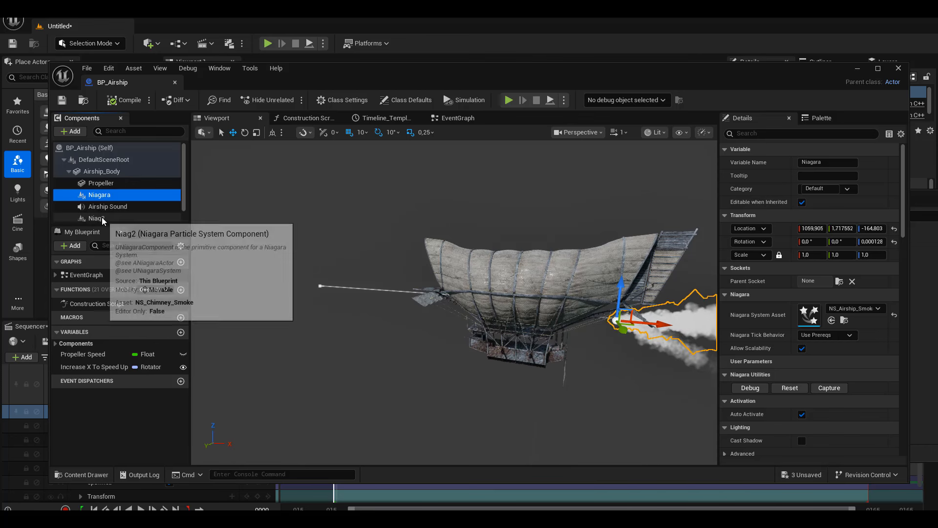
pyautogui.click(100, 207)
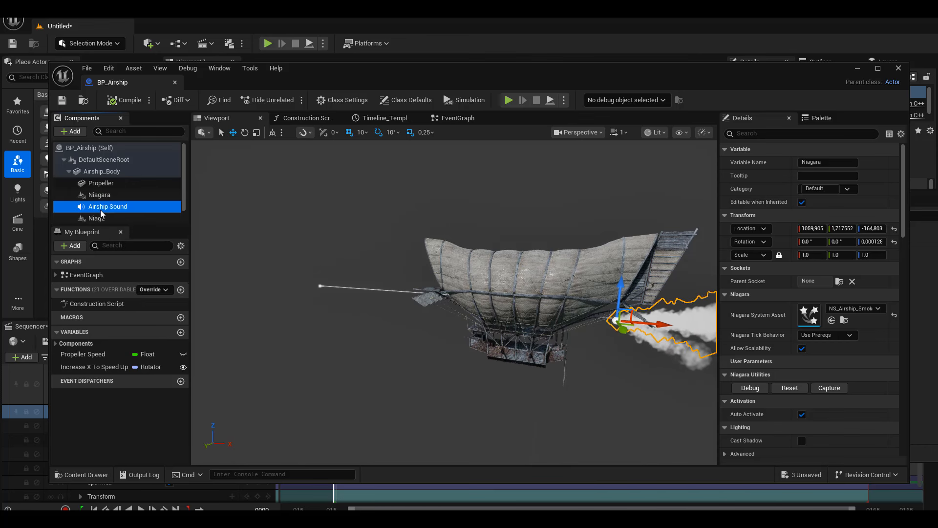
pyautogui.click(97, 218)
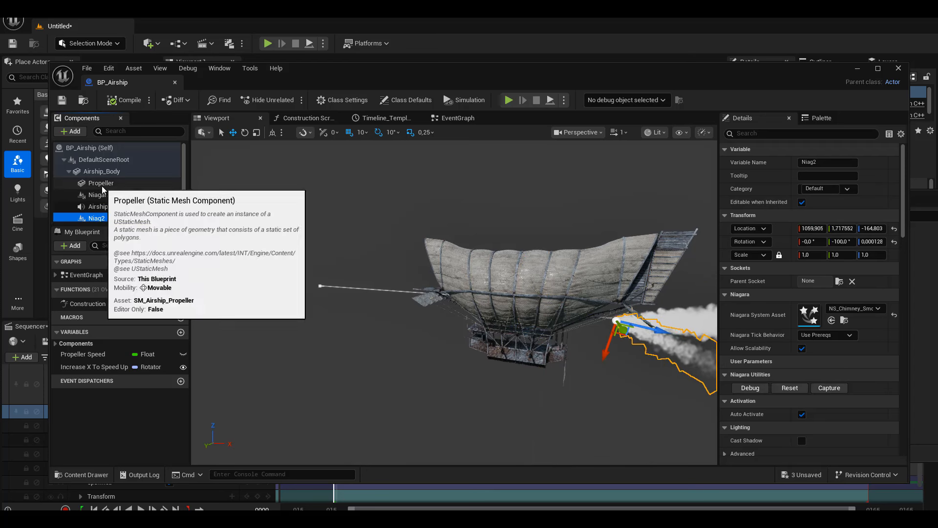
pyautogui.click(96, 171)
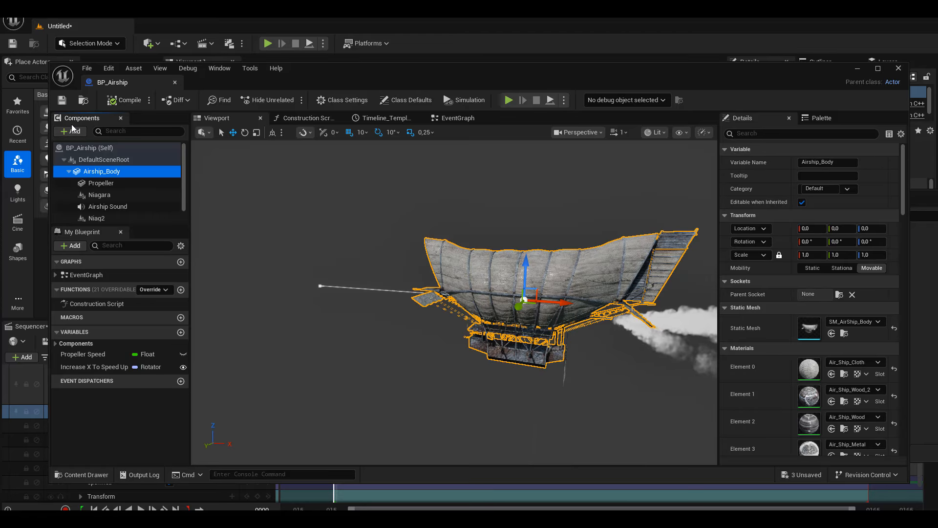
pyautogui.moveTo(350, 76); pyautogui.dragTo(342, 77)
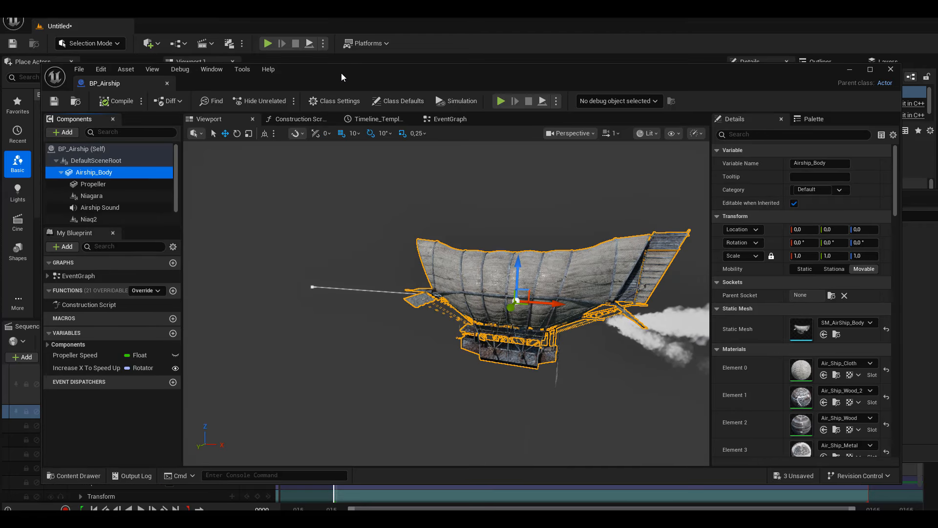
pyautogui.click(891, 70)
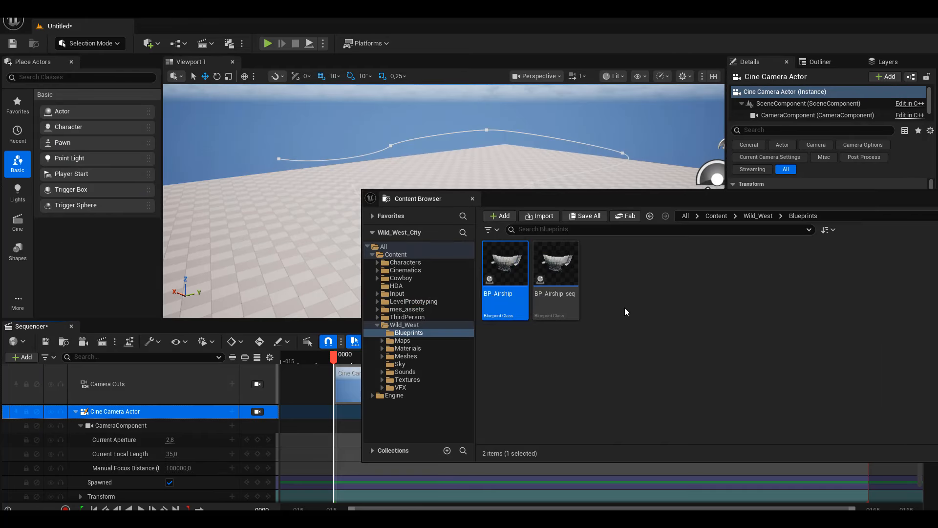
# Step: Add BP_Airship from the Blueprints folder to the shot0030_01 sequence as a track and clear the Content Browser away
pyautogui.click(509, 271)
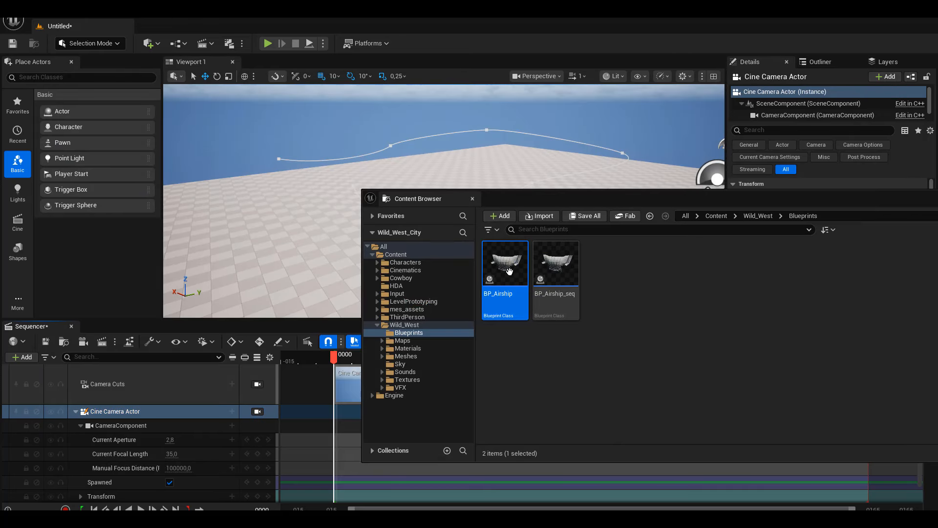
pyautogui.moveTo(509, 271); pyautogui.dragTo(141, 399)
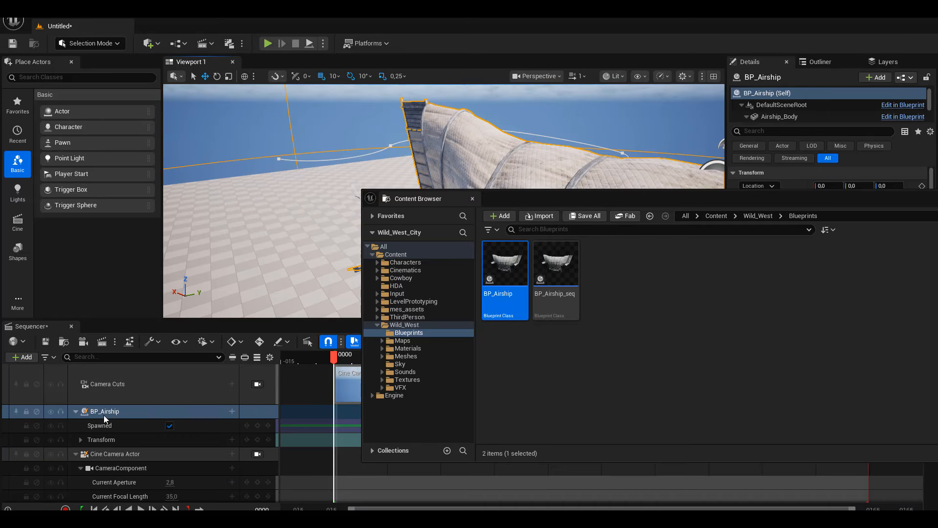
pyautogui.moveTo(559, 199); pyautogui.dragTo(937, 156)
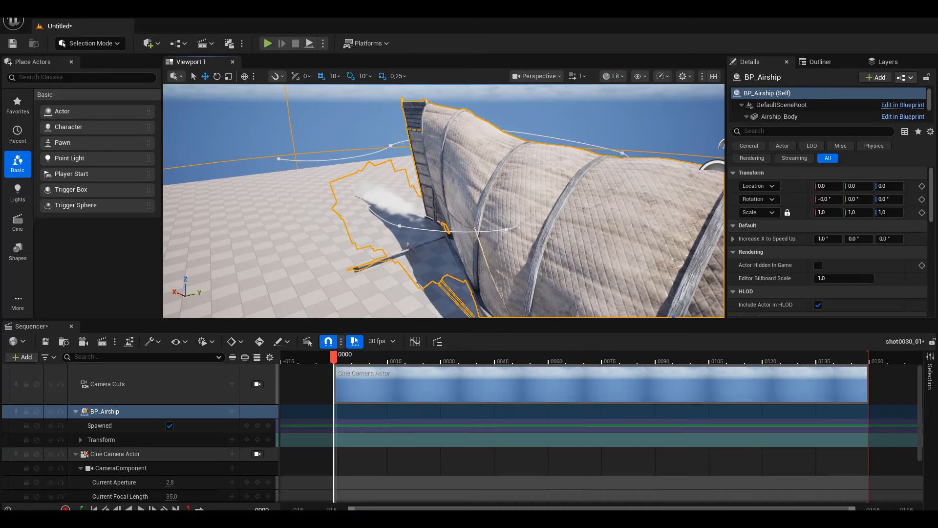
# Step: Set the airship's uniform scale to 0,1
pyautogui.scroll(-6, 474, 163)
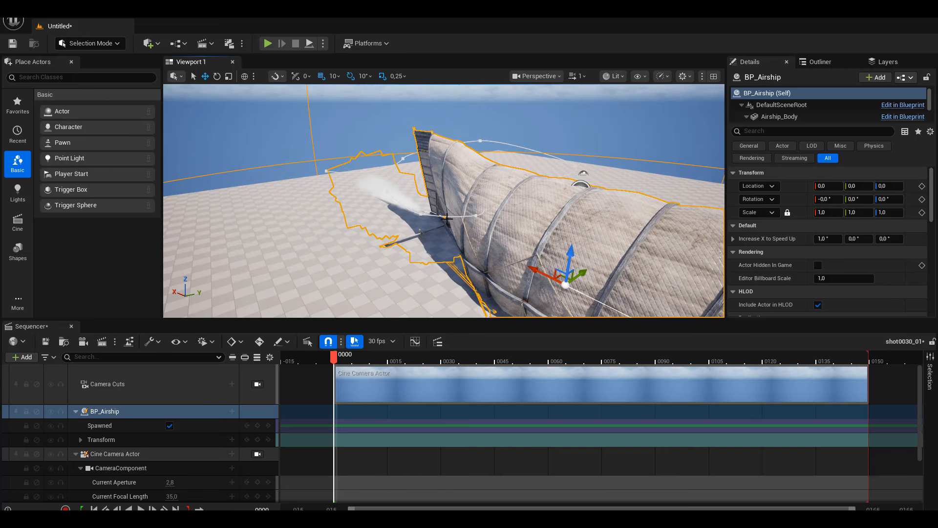
pyautogui.keyDown('alt'); pyautogui.moveTo(473, 163); pyautogui.dragTo(542, 142); pyautogui.keyUp('alt')
pyautogui.moveTo(467, 275); pyautogui.dragTo(419, 273, button='middle')
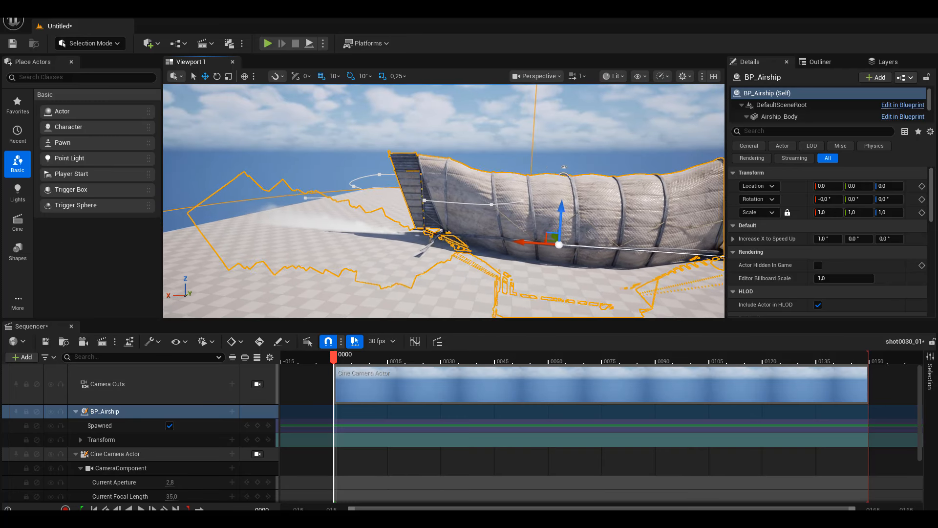
pyautogui.keyDown('alt'); pyautogui.moveTo(419, 273); pyautogui.dragTo(474, 288); pyautogui.keyUp('alt')
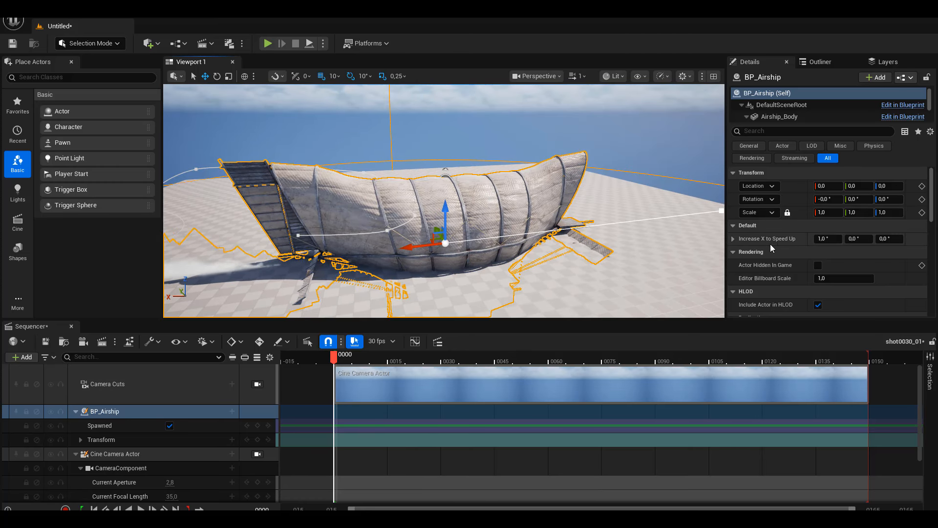
pyautogui.click(822, 212)
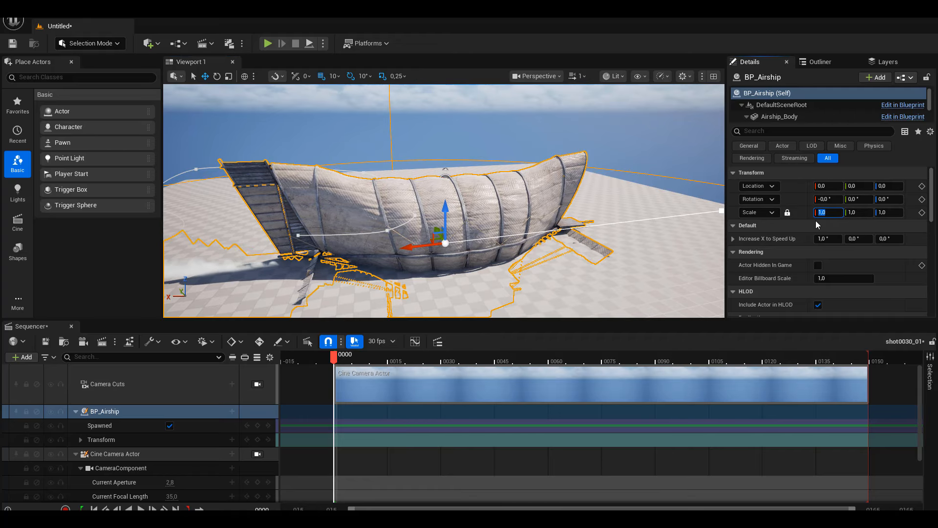
pyautogui.write('0,1')
pyautogui.press('Return')
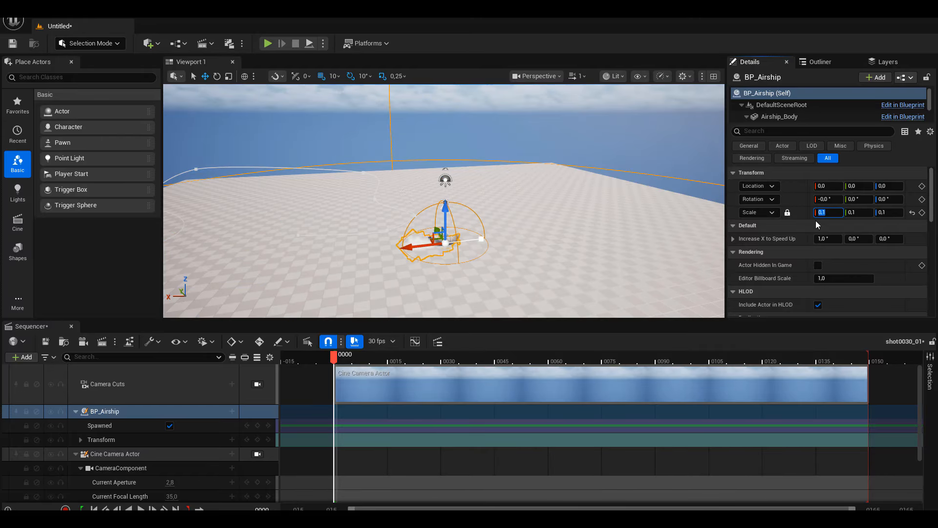
# Step: Raise the airship above the floor to a Z location of 410 and set its uniform scale to 0,2
pyautogui.moveTo(446, 211); pyautogui.dragTo(444, 165)
pyautogui.scroll(3, 487, 237)
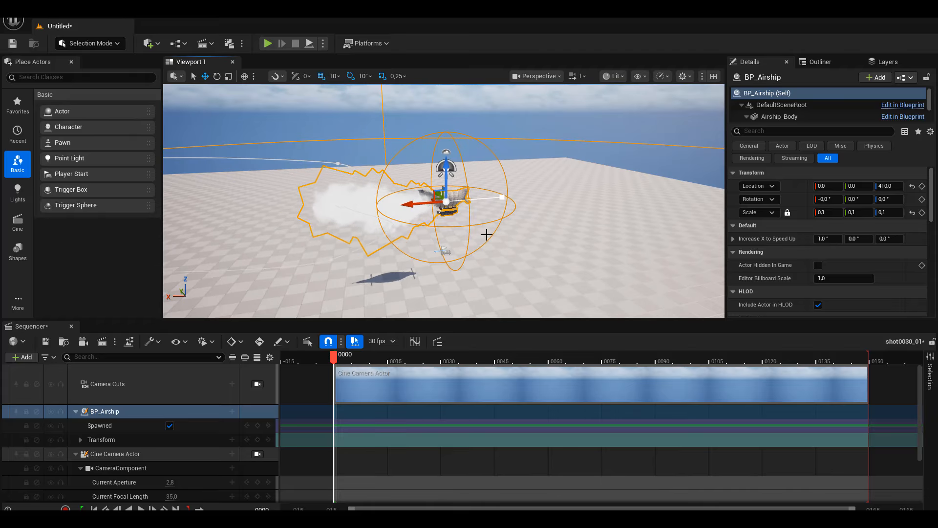
pyautogui.keyDown('alt'); pyautogui.moveTo(488, 234); pyautogui.dragTo(293, 249); pyautogui.keyUp('alt')
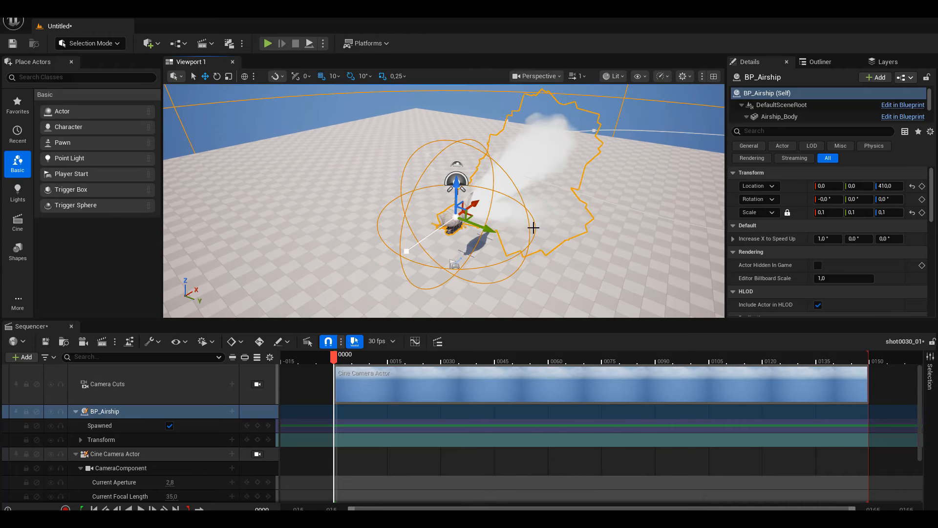
pyautogui.click(831, 212)
pyautogui.write('0,2')
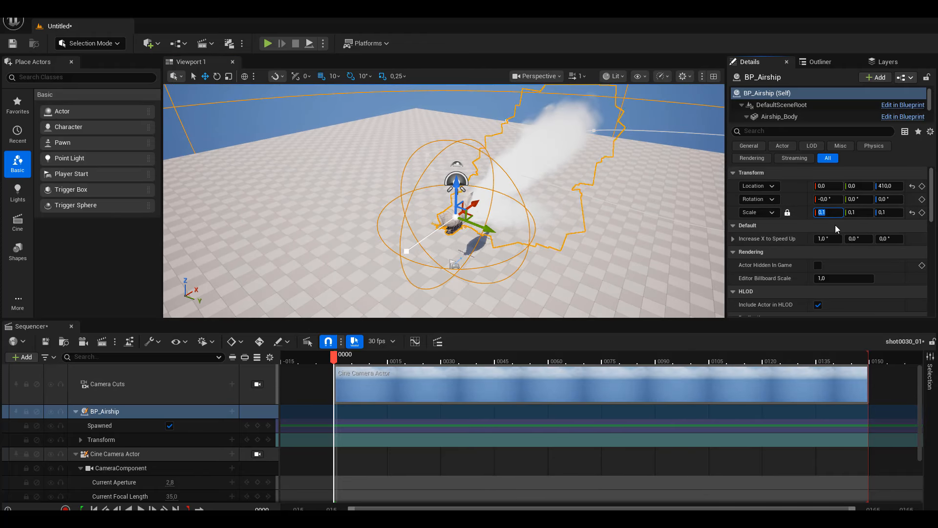
pyautogui.press('Return')
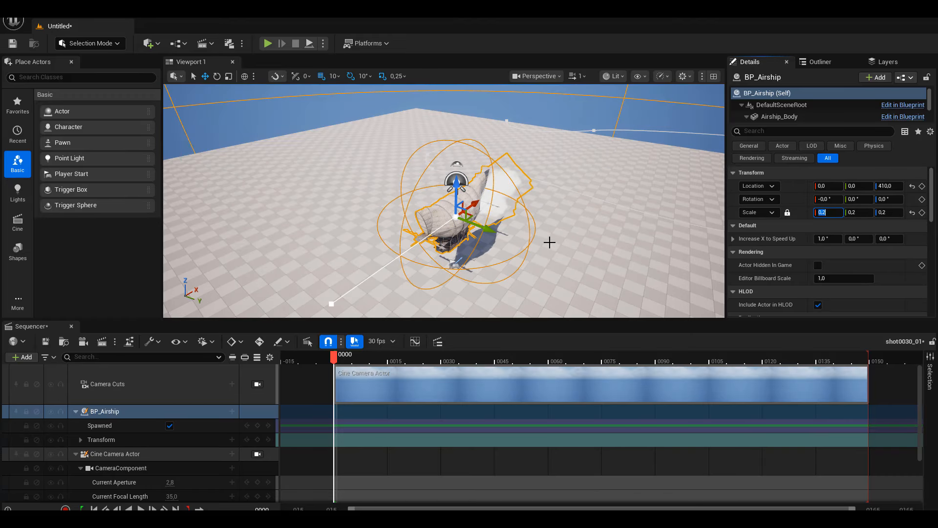
pyautogui.keyDown('alt'); pyautogui.moveTo(549, 241); pyautogui.dragTo(342, 237); pyautogui.keyUp('alt')
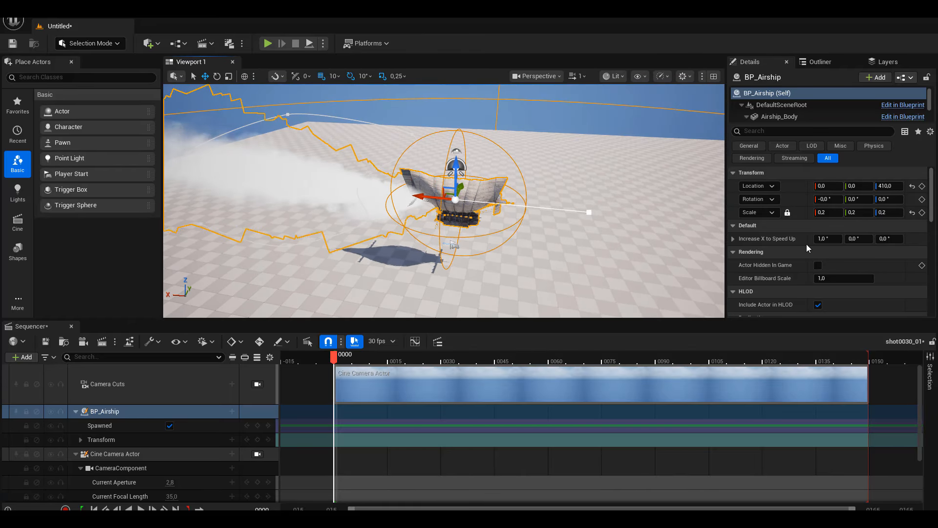
# Step: Delete the Spline component from the BP_Airship blueprint and compile it
pyautogui.hotkey('ctrl', 'e')
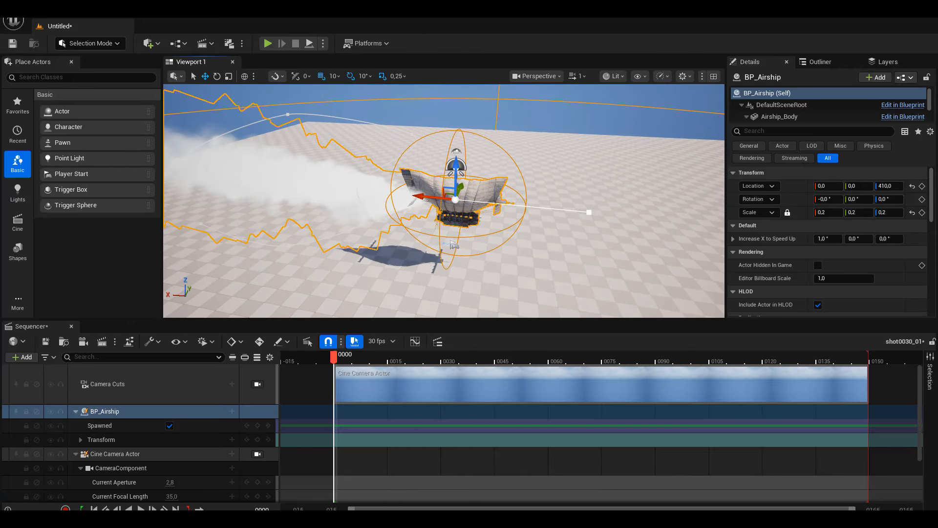
pyautogui.scroll(-1, 117, 215)
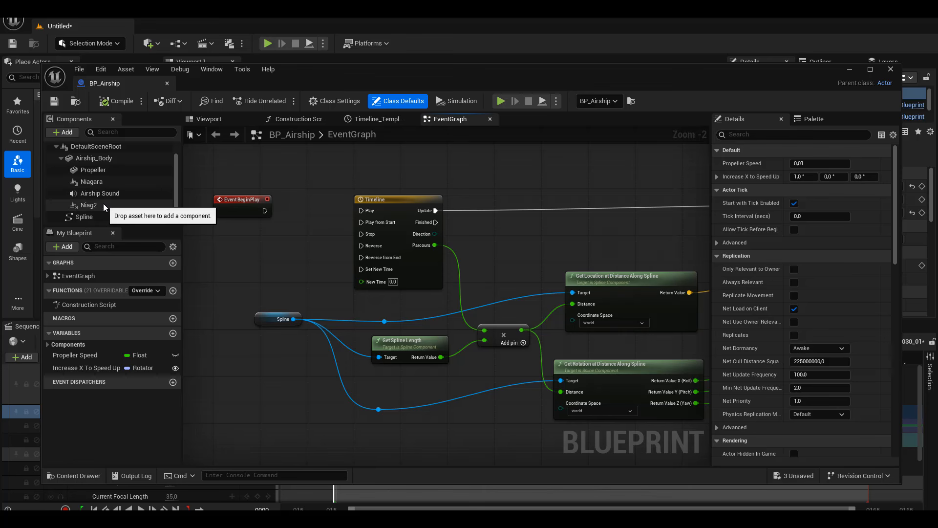
pyautogui.click(84, 218)
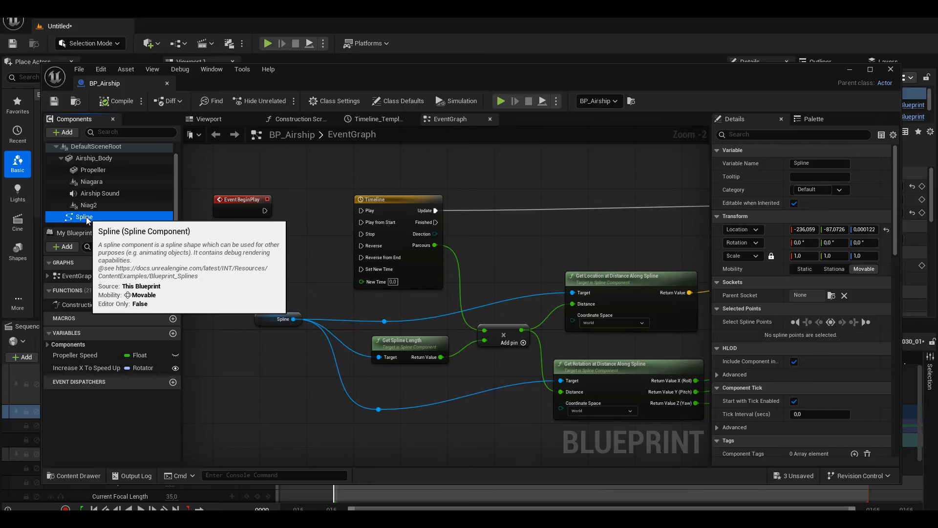
pyautogui.press('Delete')
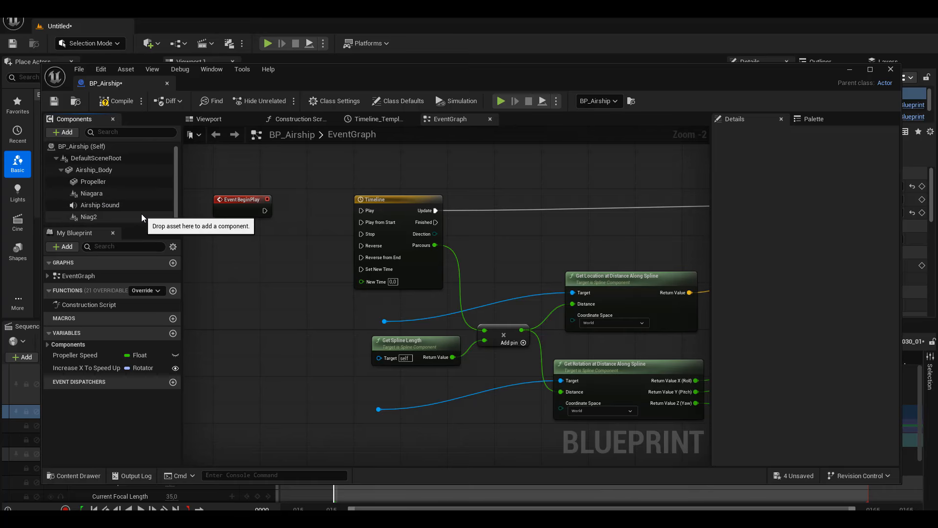
pyautogui.hotkey('ctrl', 'z')
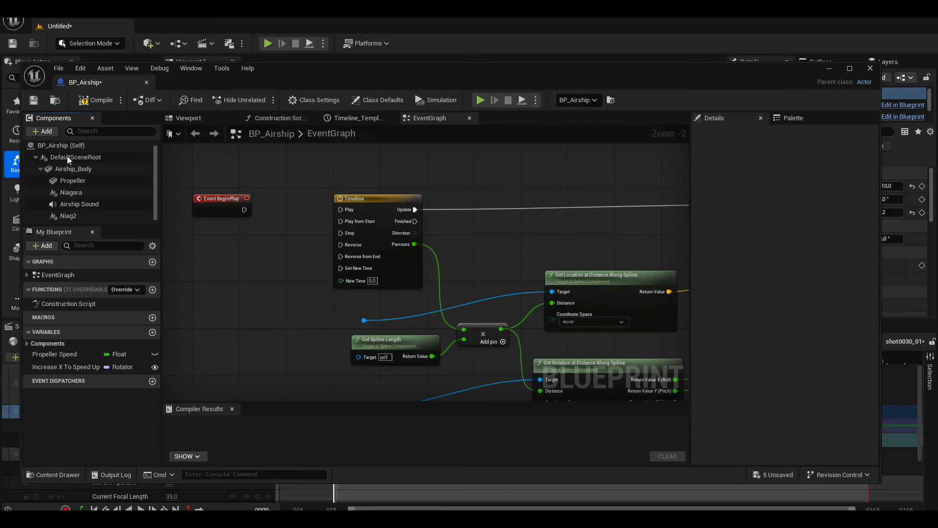
pyautogui.click(95, 100)
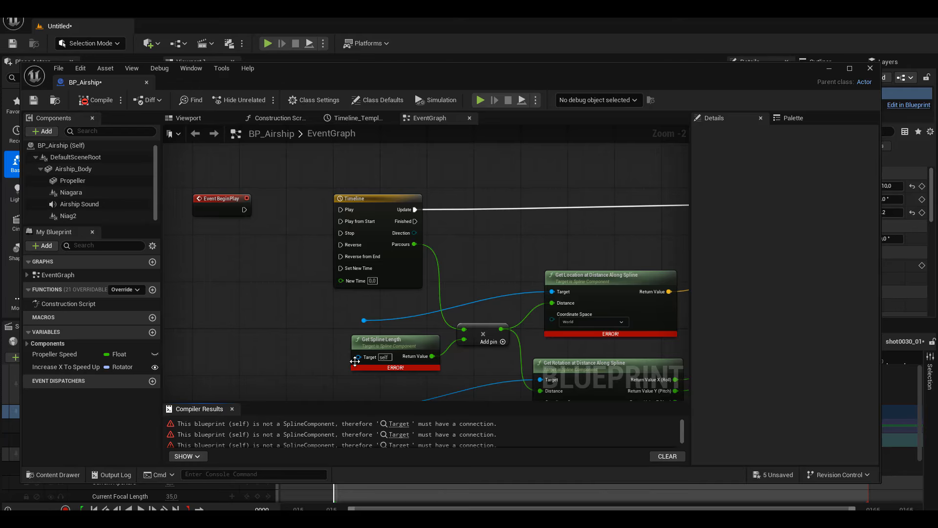
# Step: Delete the Timeline and all spline movement nodes from the event graph, keeping Event BeginPlay, and compile and save the blueprint
pyautogui.moveTo(372, 342); pyautogui.dragTo(350, 343)
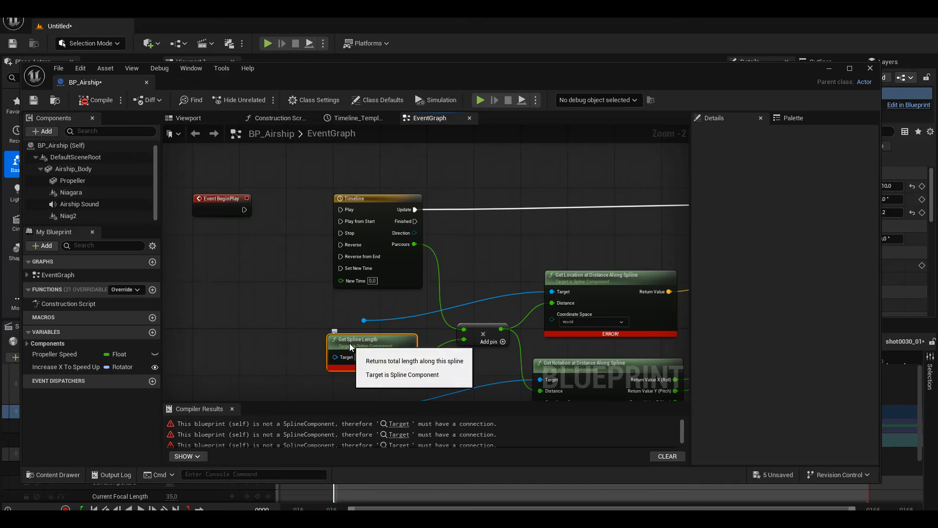
pyautogui.scroll(-4, 312, 225)
pyautogui.moveTo(298, 184); pyautogui.dragTo(559, 320)
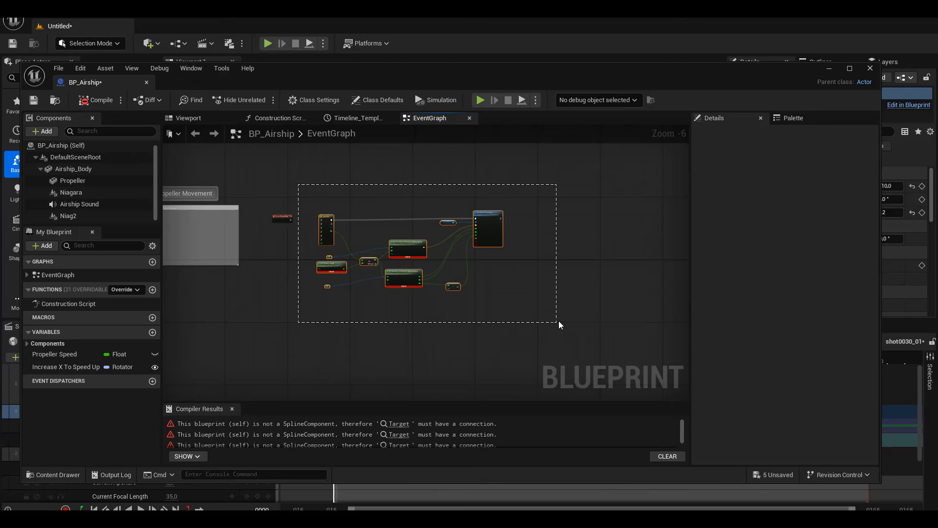
pyautogui.press('Delete')
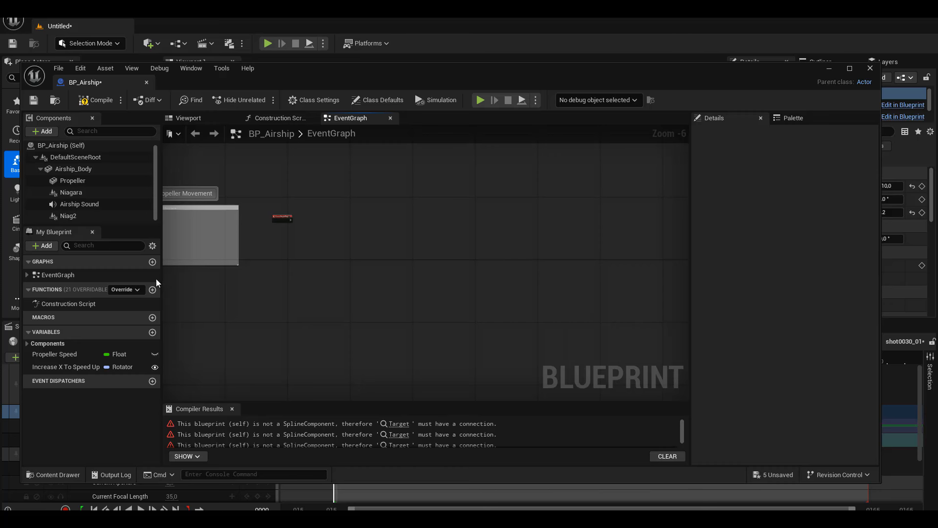
pyautogui.click(96, 100)
pyautogui.click(33, 102)
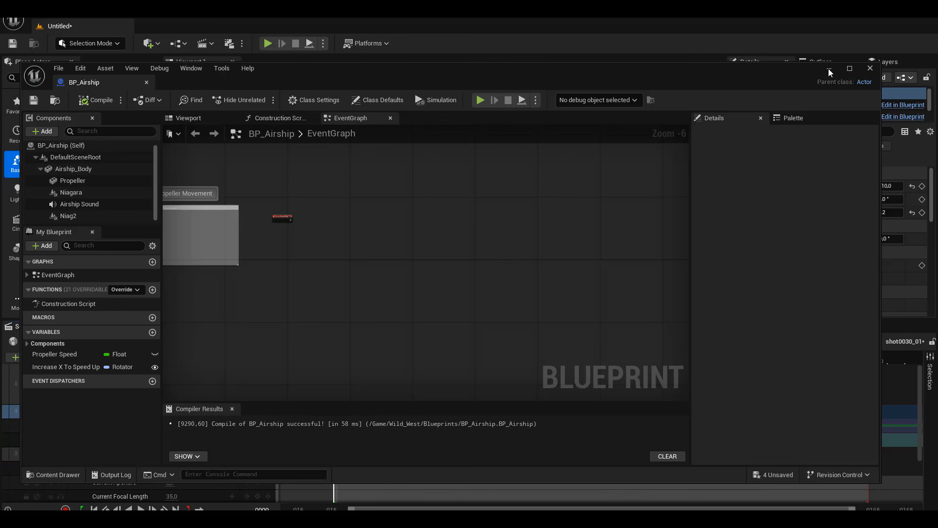
# Step: Check the airship in the blueprint's 3D preview and close the blueprint
pyautogui.moveTo(805, 71); pyautogui.dragTo(833, 76)
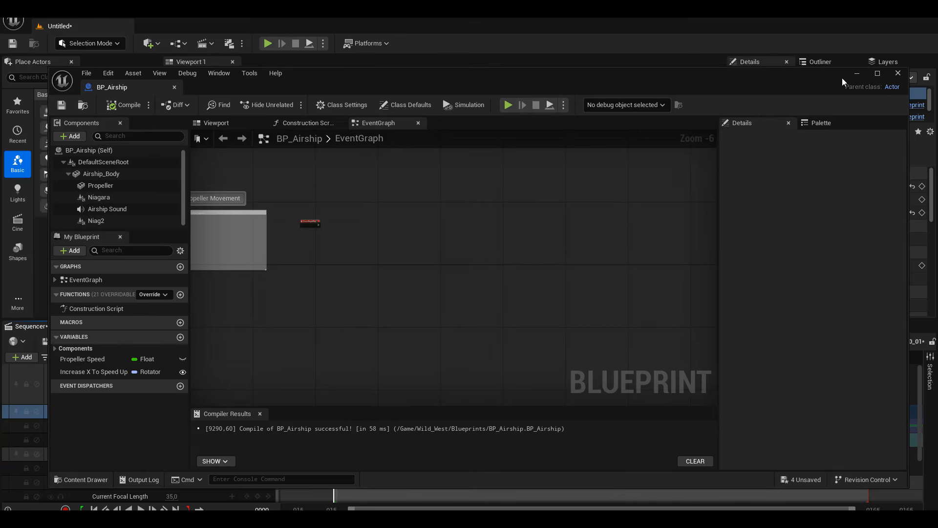
pyautogui.click(215, 123)
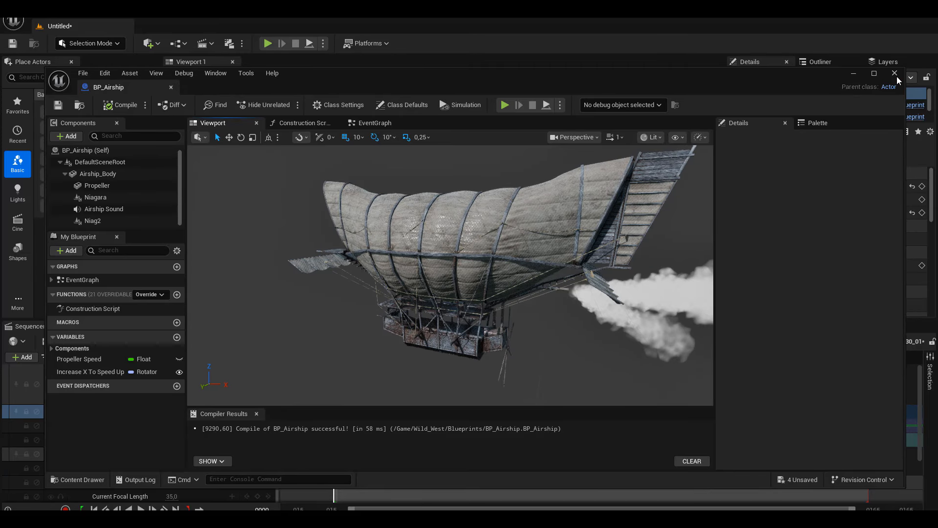
pyautogui.click(898, 74)
# Step: Add a Path track to BP_Airship in the sequence with a new binding to SplineActor
pyautogui.moveTo(486, 270)
pyautogui.keyDown('alt'); pyautogui.mouseDown()
pyautogui.moveTo(391, 276)
pyautogui.moveTo(440, 271)
pyautogui.moveTo(478, 287)
pyautogui.mouseUp(); pyautogui.keyUp('alt')
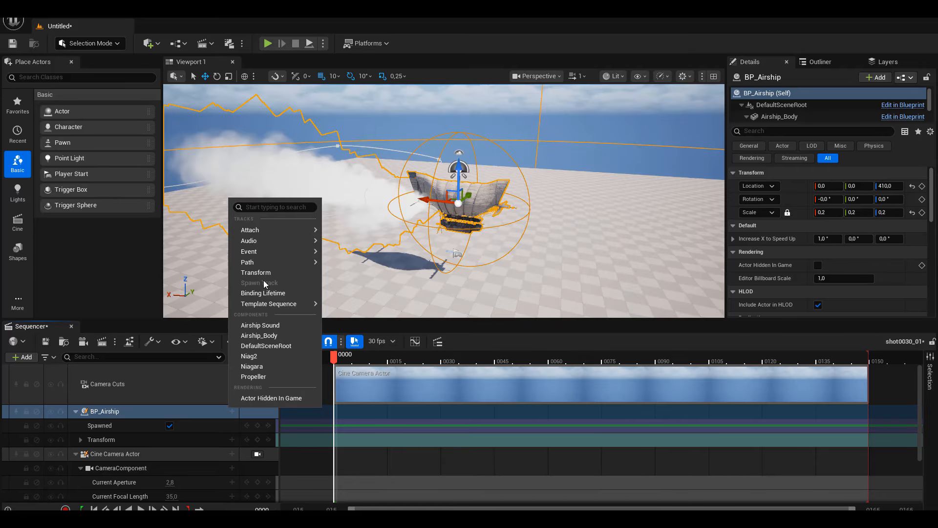
pyautogui.moveTo(268, 264)
pyautogui.moveTo(354, 269)
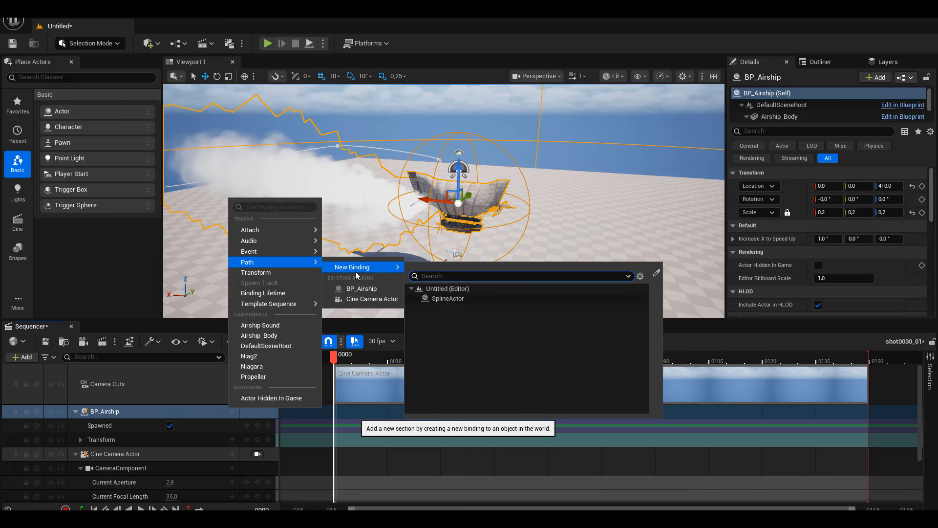
pyautogui.click(439, 299)
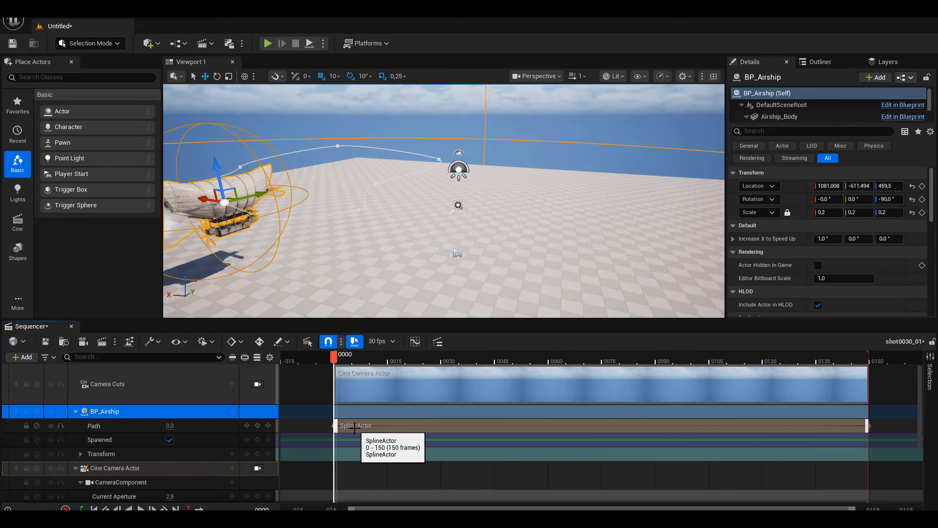
pyautogui.moveTo(390, 269); pyautogui.dragTo(366, 266, button='right')
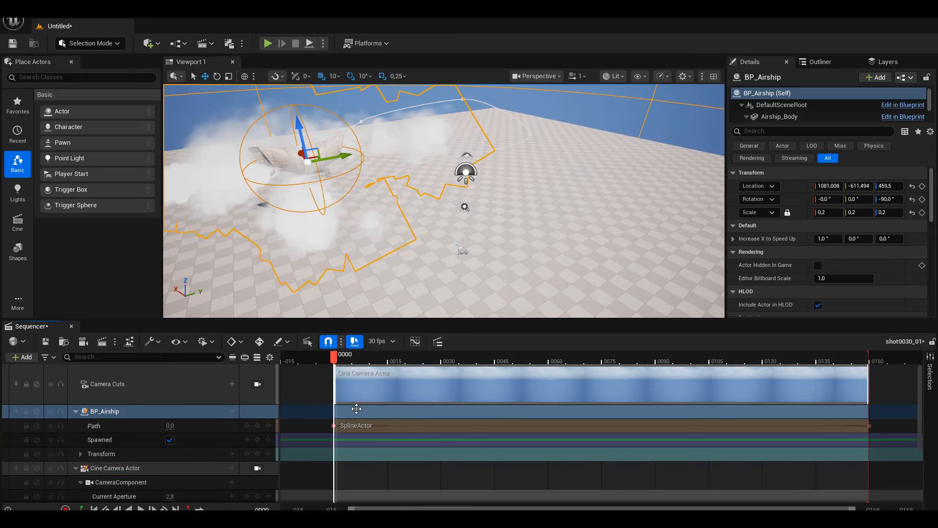
# Step: Set the Front Axis Enum of the airship's Path section to X and scrub the sequence to check its heading along the spline
pyautogui.moveTo(341, 362)
pyautogui.mouseDown()
pyautogui.moveTo(490, 380)
pyautogui.moveTo(716, 357)
pyautogui.moveTo(337, 377)
pyautogui.mouseUp()
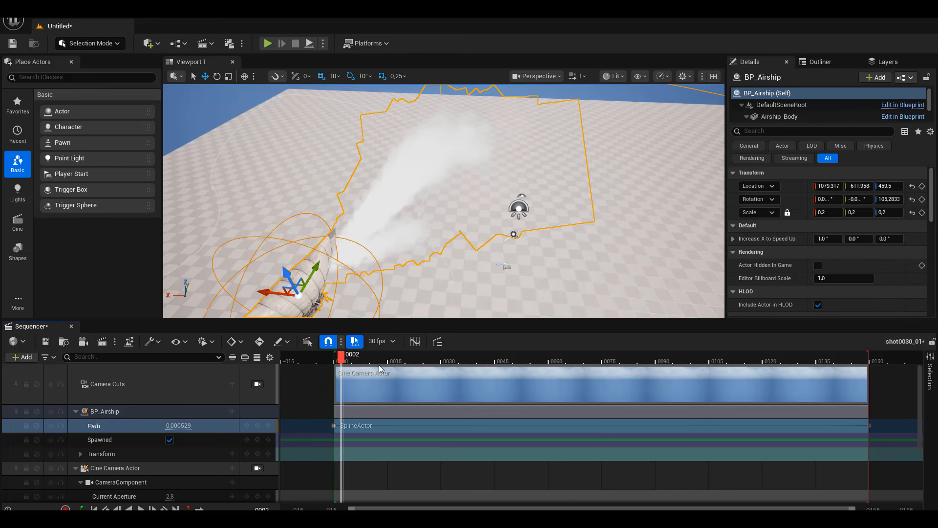
pyautogui.moveTo(380, 365); pyautogui.dragTo(335, 390)
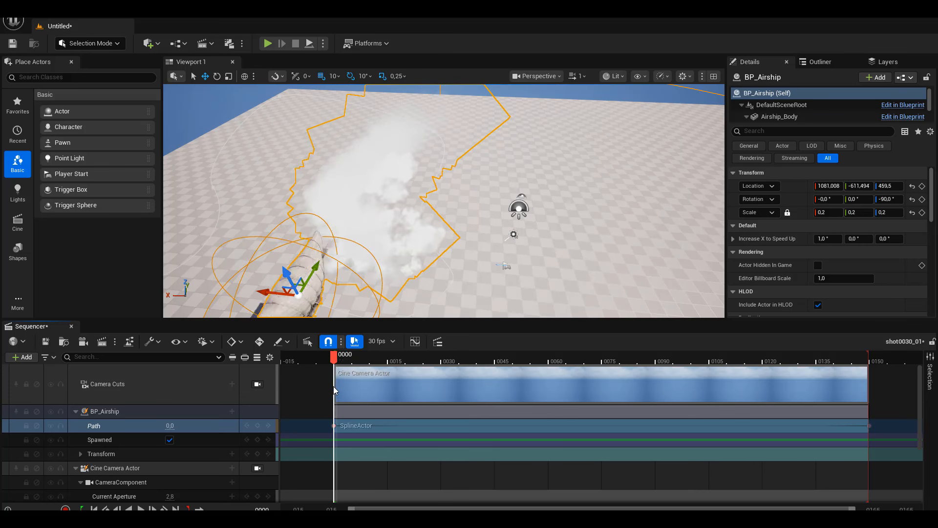
pyautogui.rightClick(141, 427)
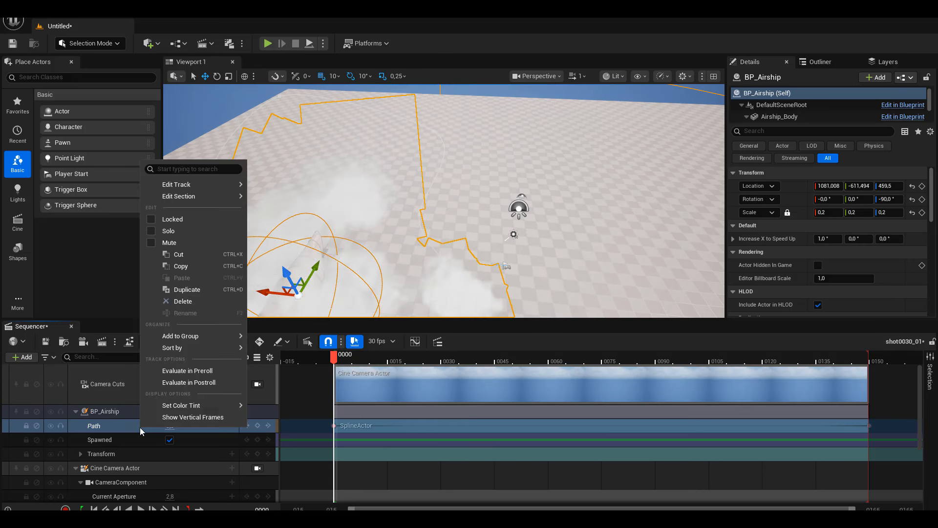
pyautogui.moveTo(205, 197)
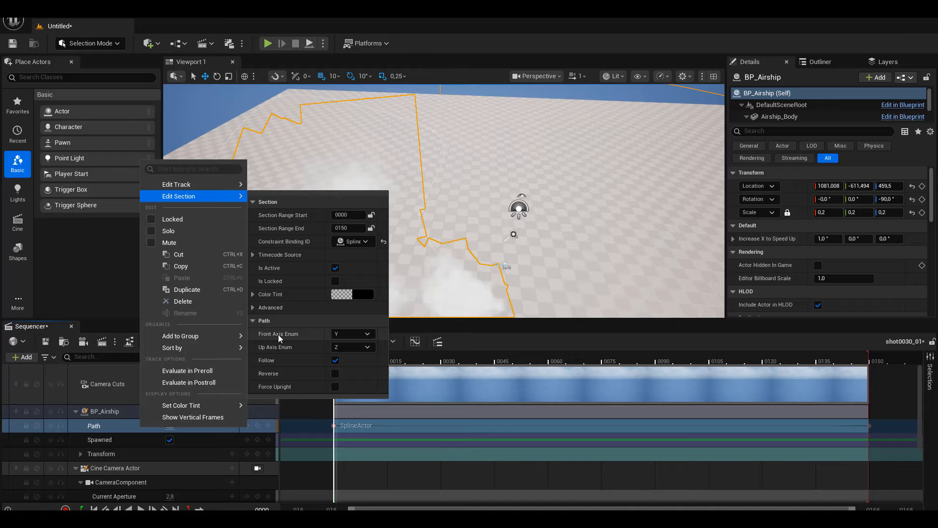
pyautogui.click(341, 334)
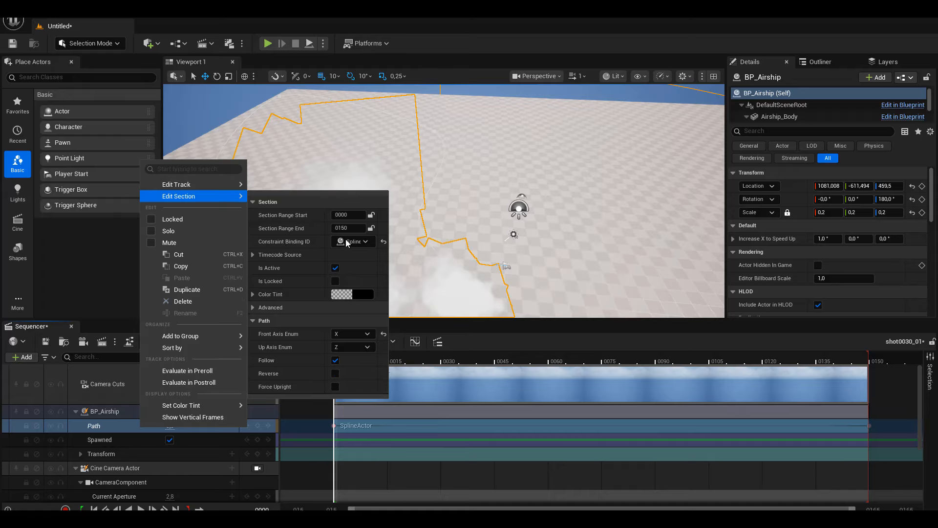
pyautogui.click(456, 77)
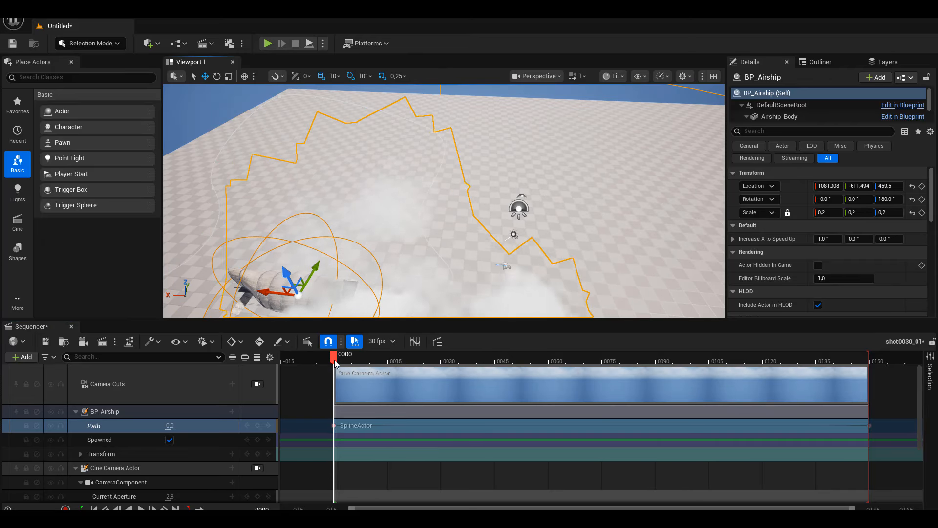
pyautogui.moveTo(335, 360)
pyautogui.mouseDown()
pyautogui.moveTo(451, 371)
pyautogui.moveTo(634, 355)
pyautogui.moveTo(725, 332)
pyautogui.moveTo(793, 334)
pyautogui.moveTo(334, 364)
pyautogui.mouseUp()
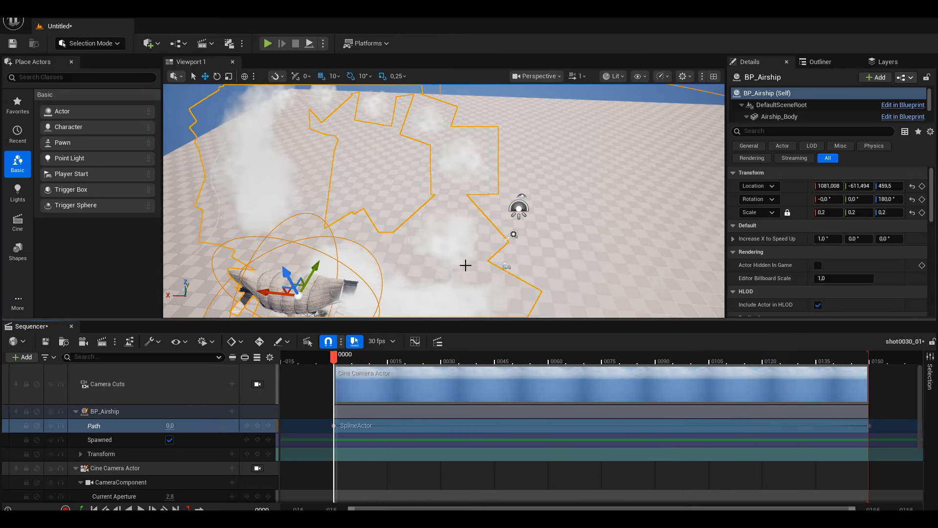
pyautogui.keyDown('alt'); pyautogui.moveTo(465, 264); pyautogui.dragTo(466, 217); pyautogui.keyUp('alt')
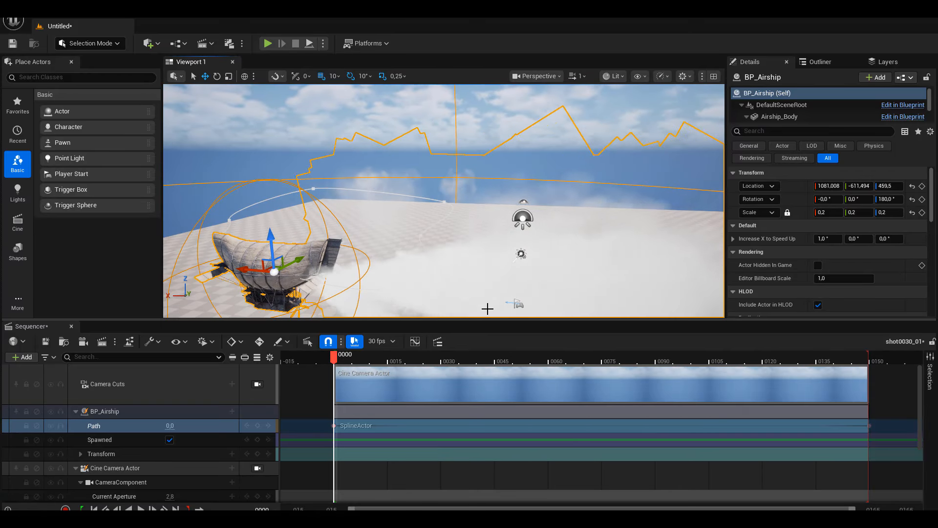
pyautogui.scroll(-7, 489, 279)
pyautogui.keyDown('alt'); pyautogui.moveTo(480, 282); pyautogui.dragTo(440, 266); pyautogui.keyUp('alt')
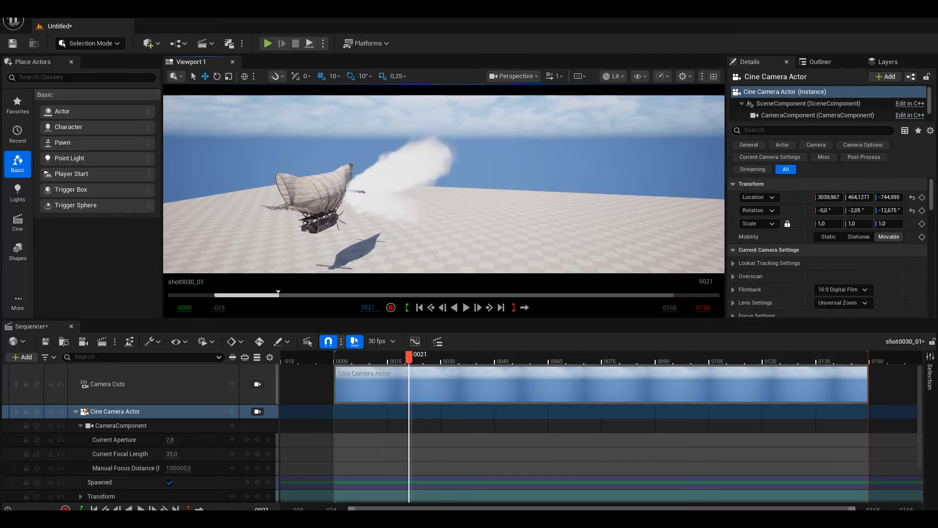
# Step: Pilot the Cine Camera Actor in the viewport, frame the airship and key the camera's Transform at frame 0
pyautogui.click(258, 412)
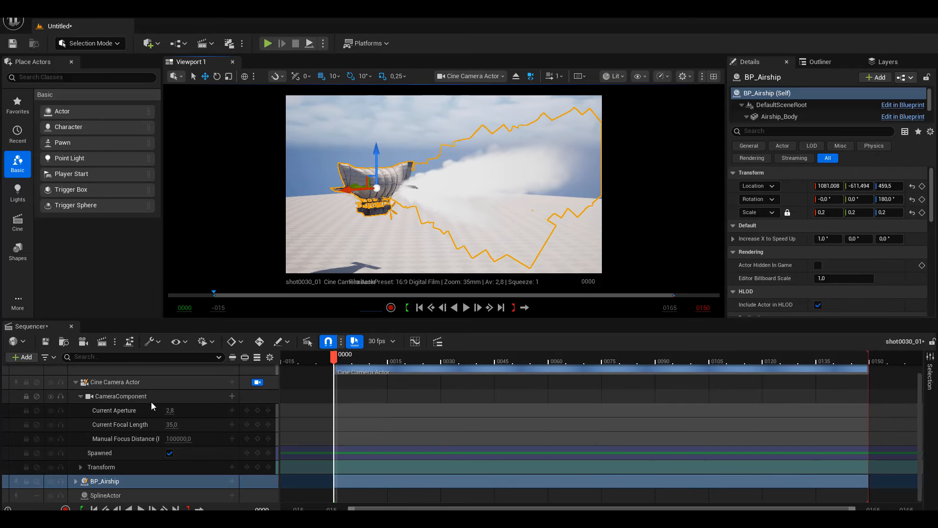
pyautogui.click(82, 397)
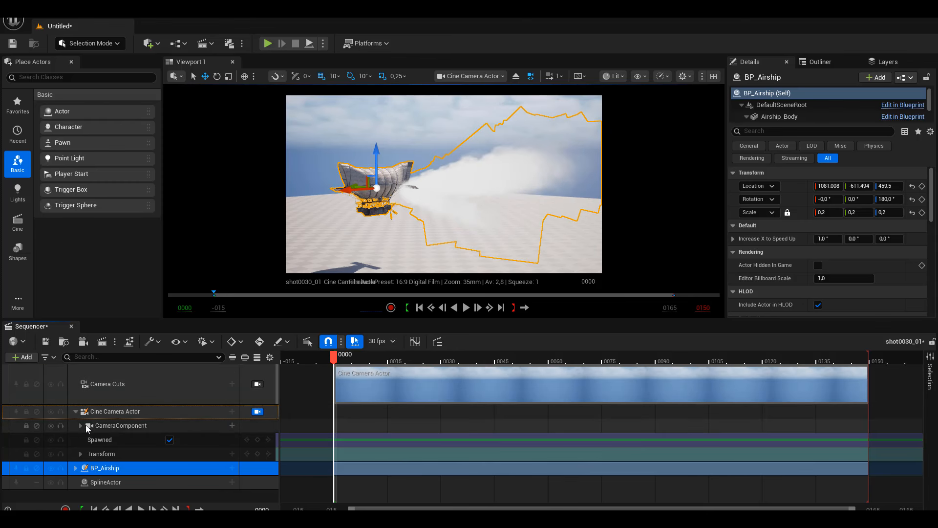
pyautogui.click(113, 425)
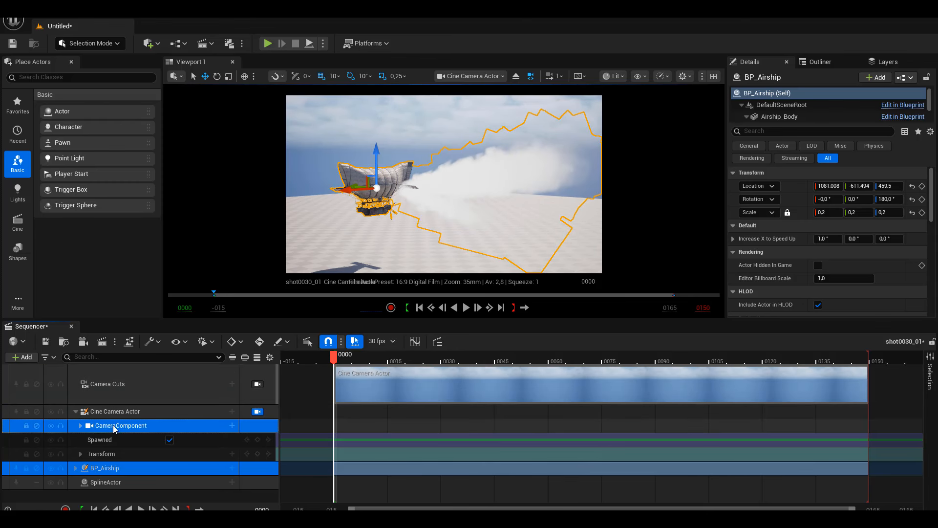
pyautogui.click(113, 415)
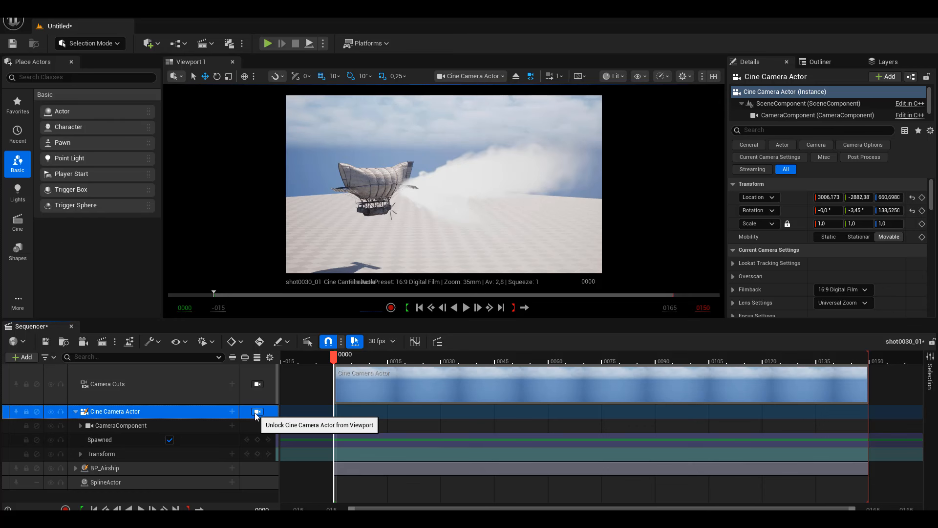
pyautogui.click(75, 413)
pyautogui.click(75, 413)
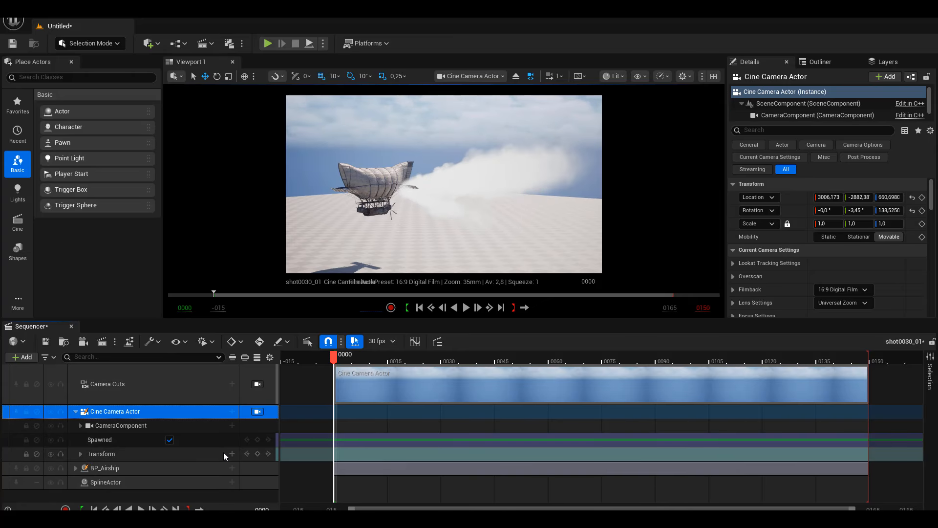
pyautogui.click(257, 454)
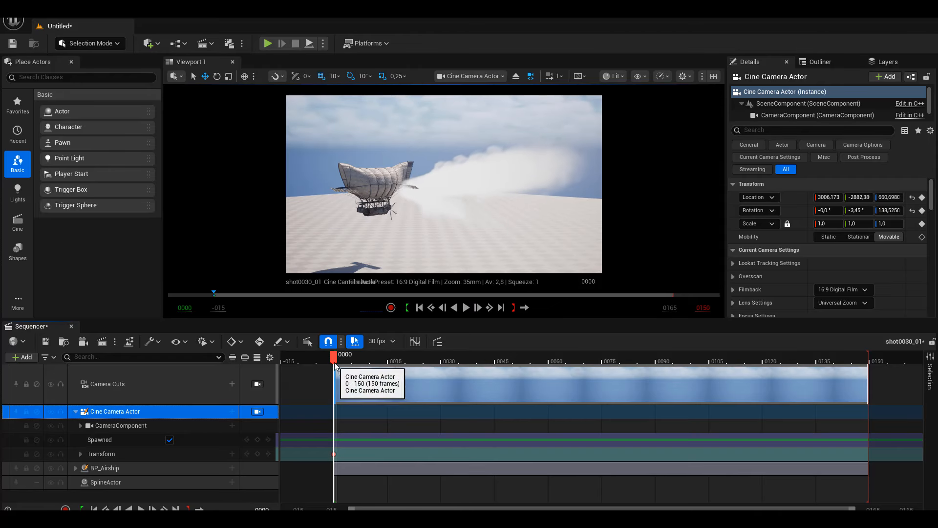
# Step: Reframe the airship and key the camera's Transform at frame 53 and at a frame in between, and play the sequence to check it
pyautogui.moveTo(335, 360); pyautogui.dragTo(525, 374)
pyautogui.keyDown('alt'); pyautogui.moveTo(482, 235); pyautogui.dragTo(168, 248); pyautogui.keyUp('alt')
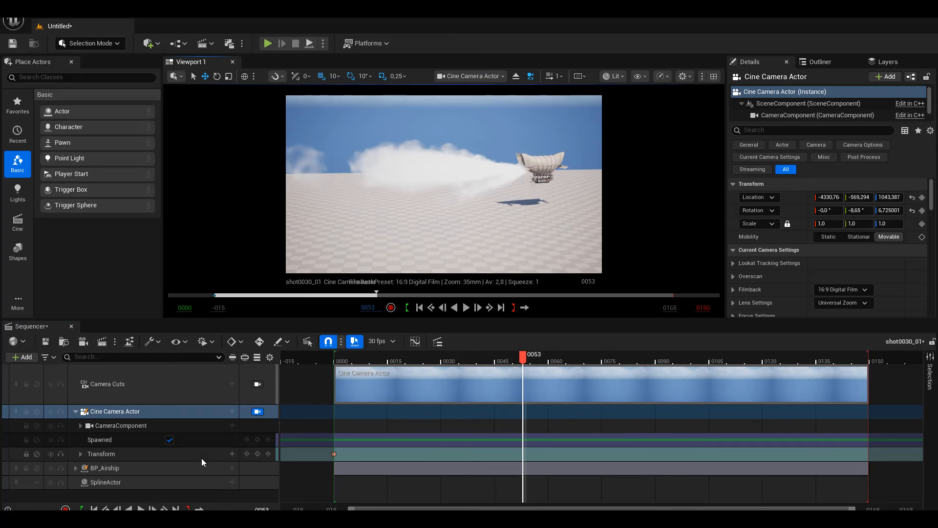
pyautogui.click(257, 453)
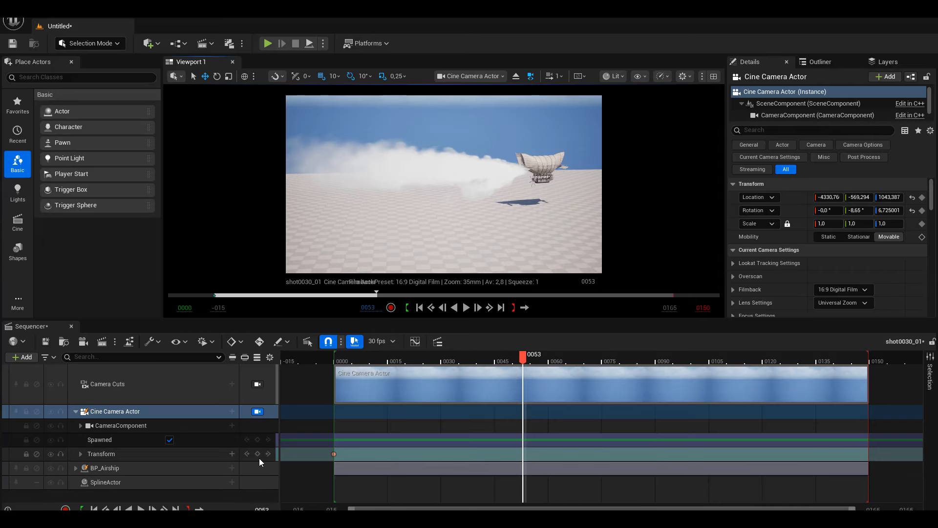
pyautogui.moveTo(525, 358); pyautogui.dragTo(523, 393)
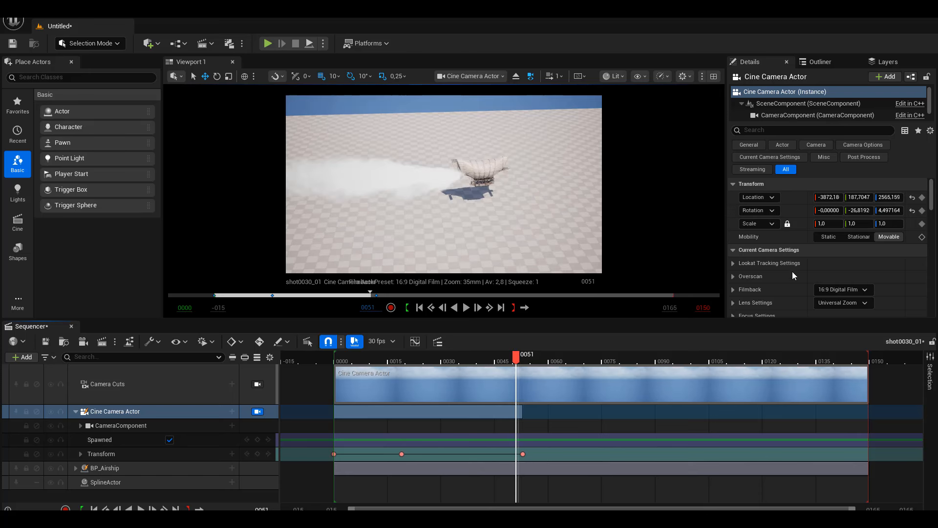
pyautogui.click(466, 308)
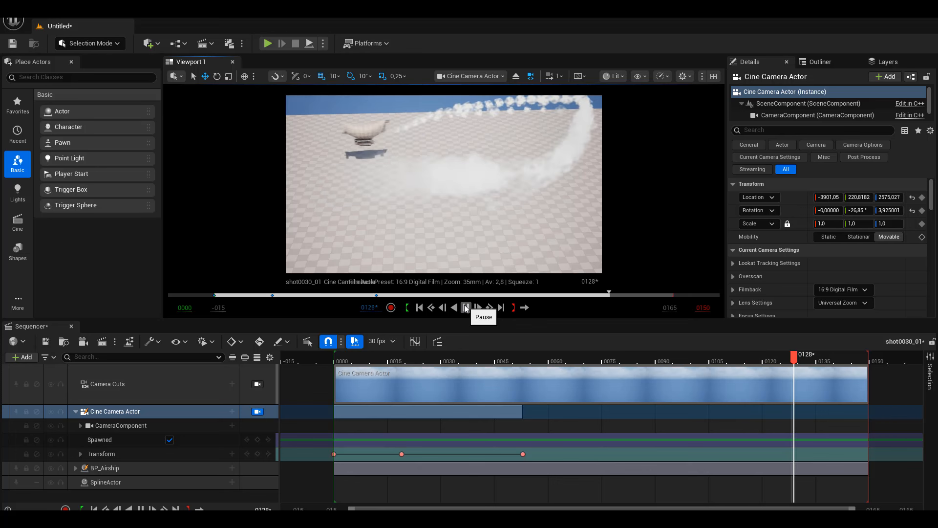
pyautogui.click(467, 308)
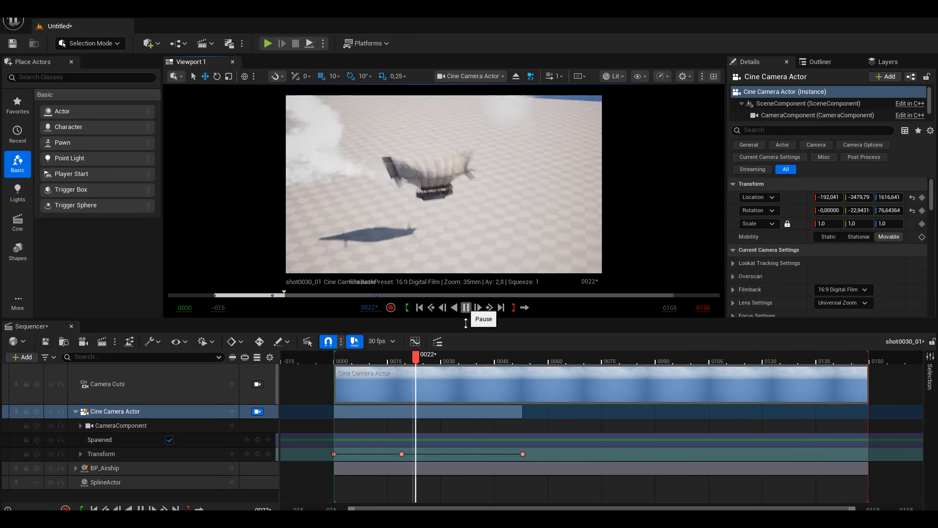